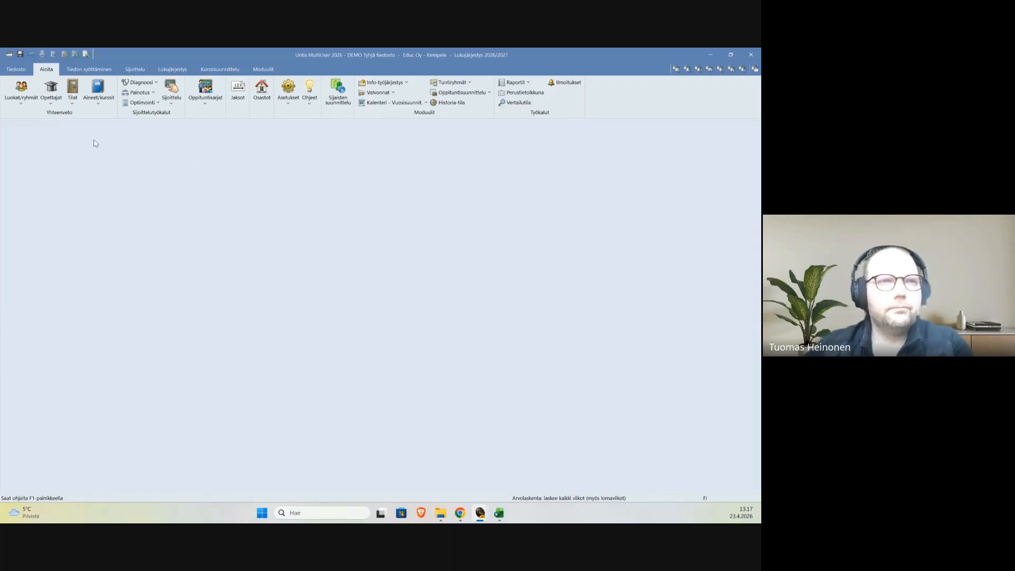
View the class master data (Luokat Perustiedot), enlarge its window to show all columns, and close it.
{"action": "left_click", "coordinate": [25, 106]}
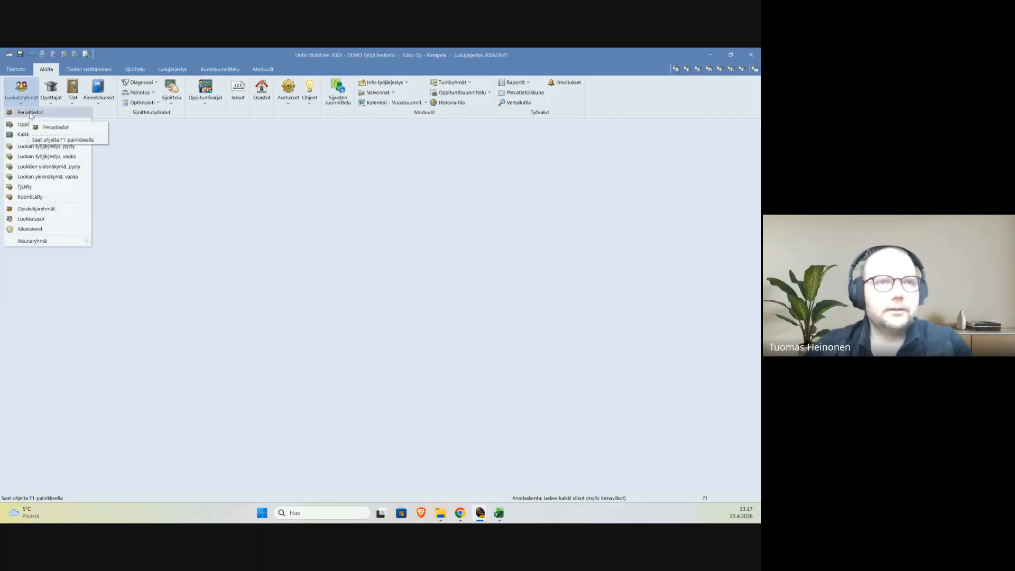
{"action": "left_click", "coordinate": [31, 113]}
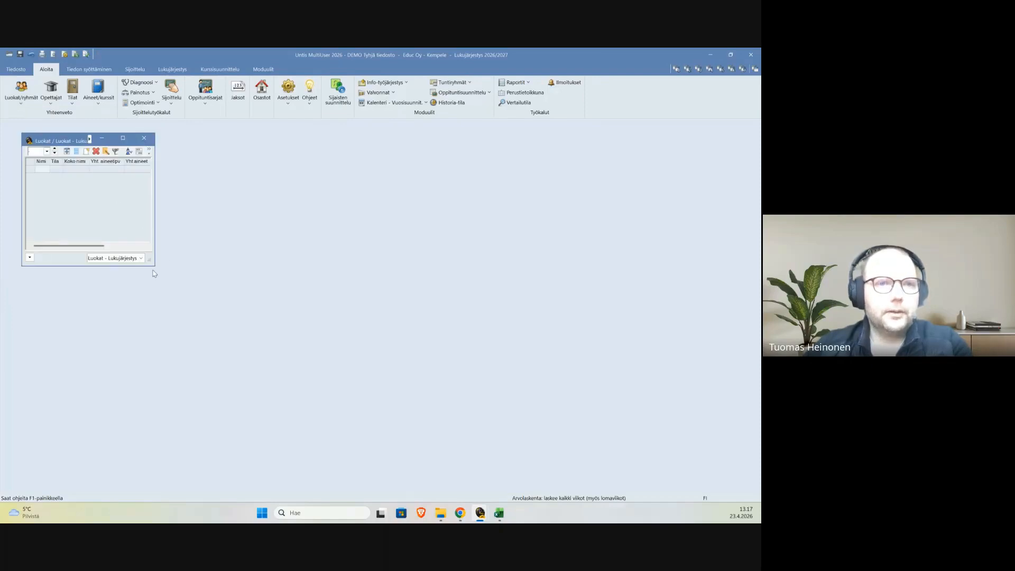
{"action": "left_click_drag", "start_coordinate": [154, 265], "coordinate": [270, 291]}
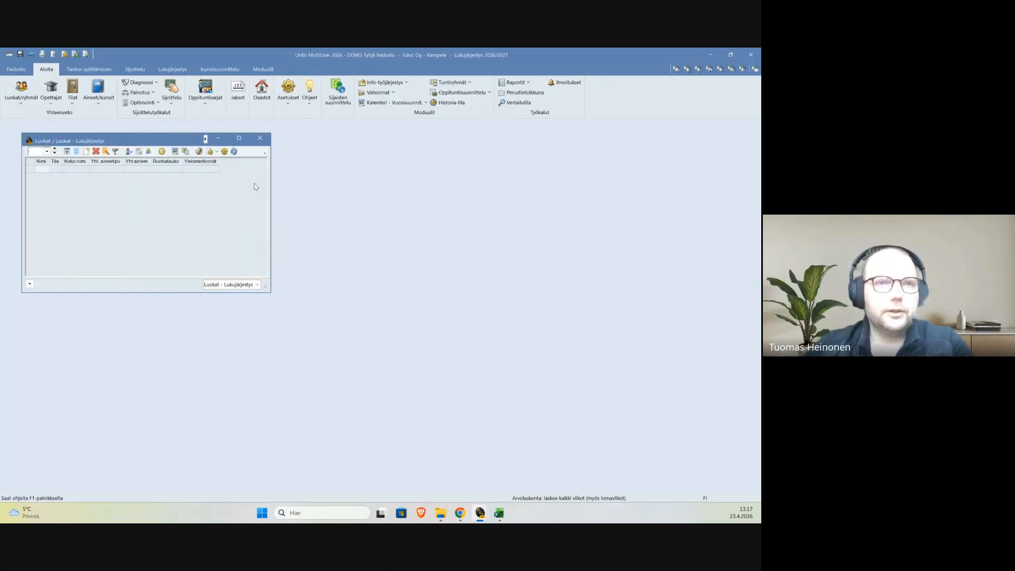
{"action": "left_click", "coordinate": [262, 139]}
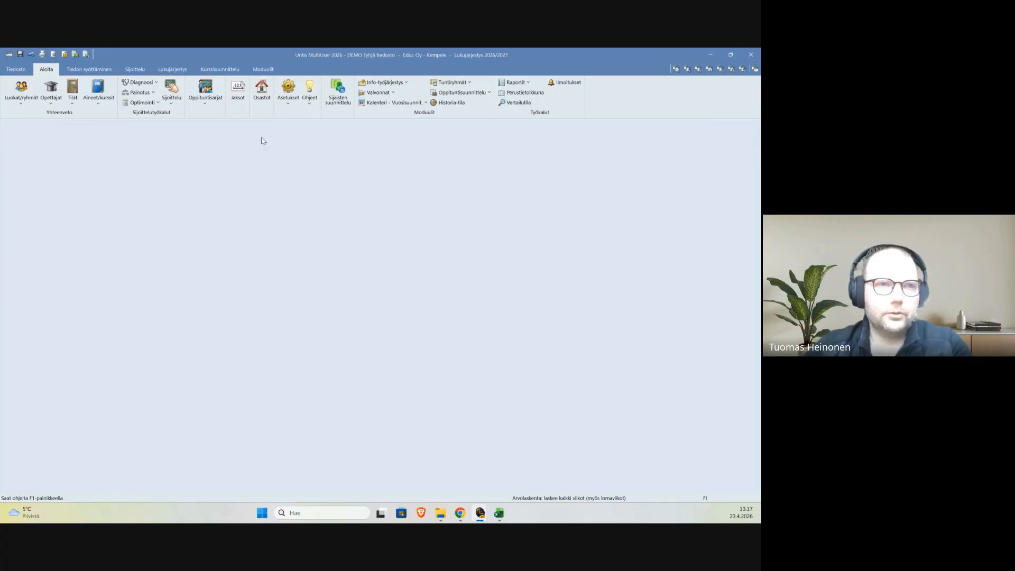
View the teacher master data (Opettajat Perustiedot), enlarge its window to show all columns, and close it.
{"action": "left_click", "coordinate": [51, 105]}
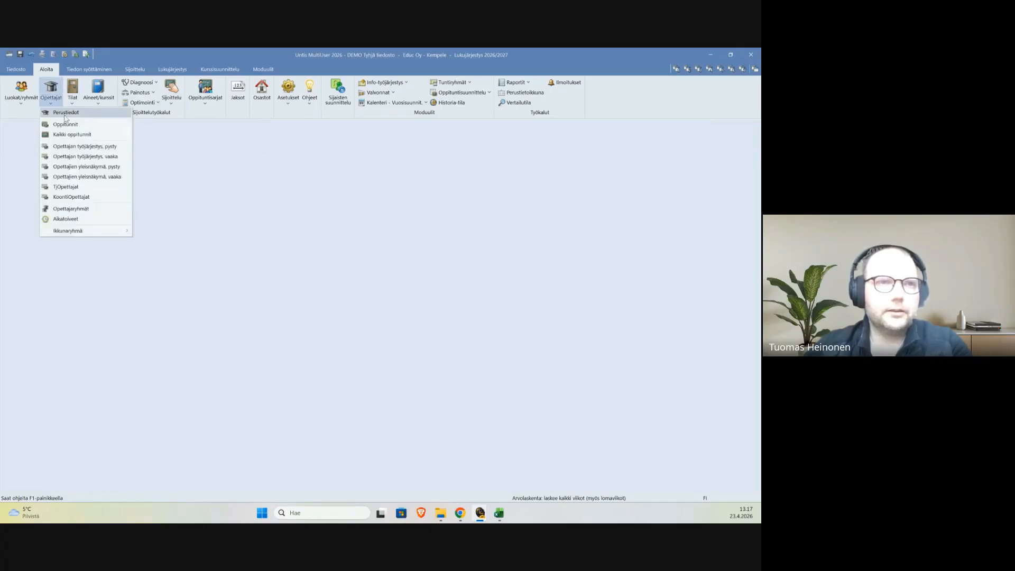
{"action": "left_click", "coordinate": [63, 112]}
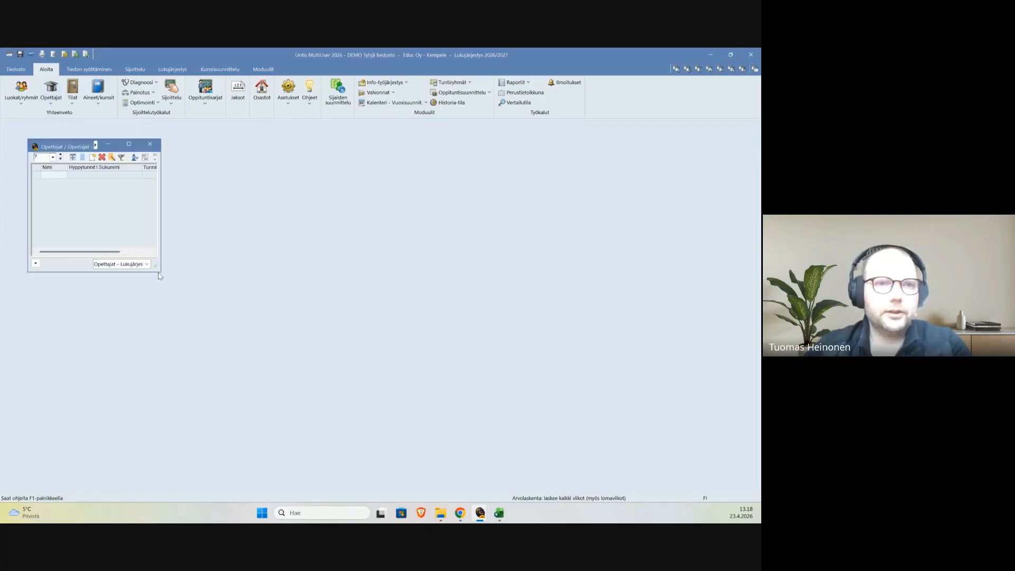
{"action": "left_click_drag", "start_coordinate": [159, 271], "coordinate": [211, 285]}
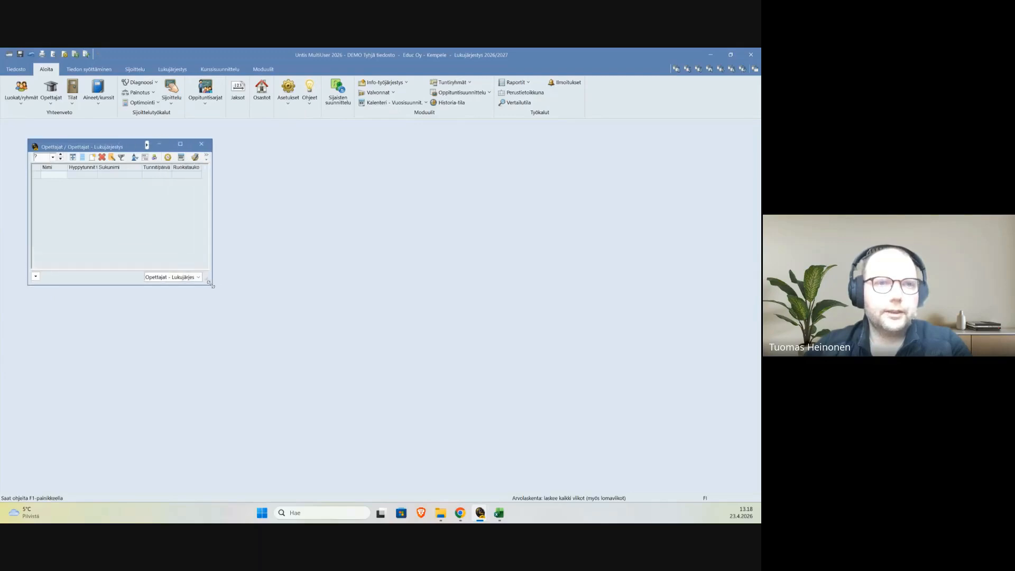
{"action": "left_click", "coordinate": [203, 147]}
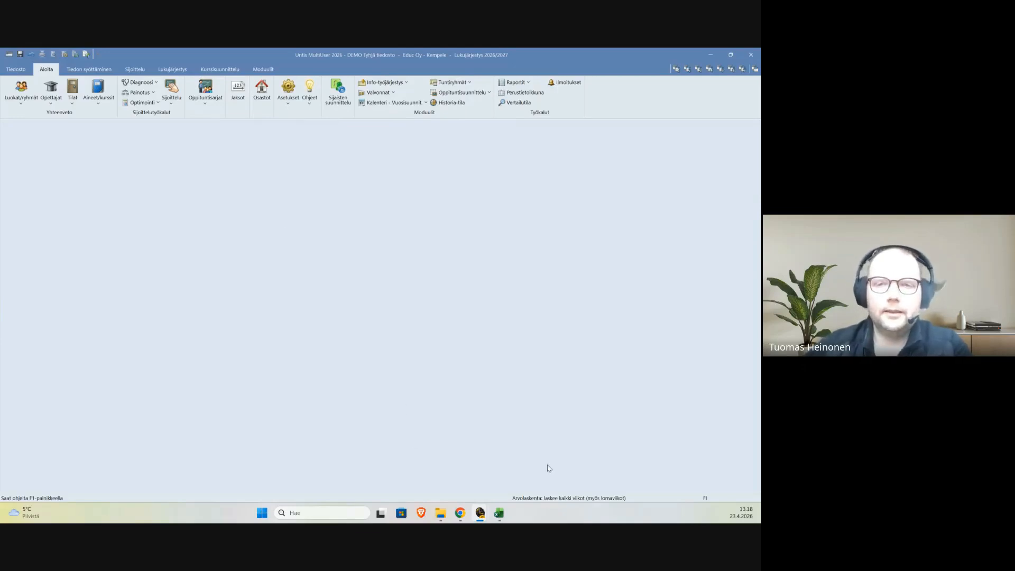
Switch to the Excel workbook "Kurren ryhmät -välilehti lyhyt esimerkki", widen column B, and examine the codes in column A.
{"action": "mouse_move", "coordinate": [503, 517]}
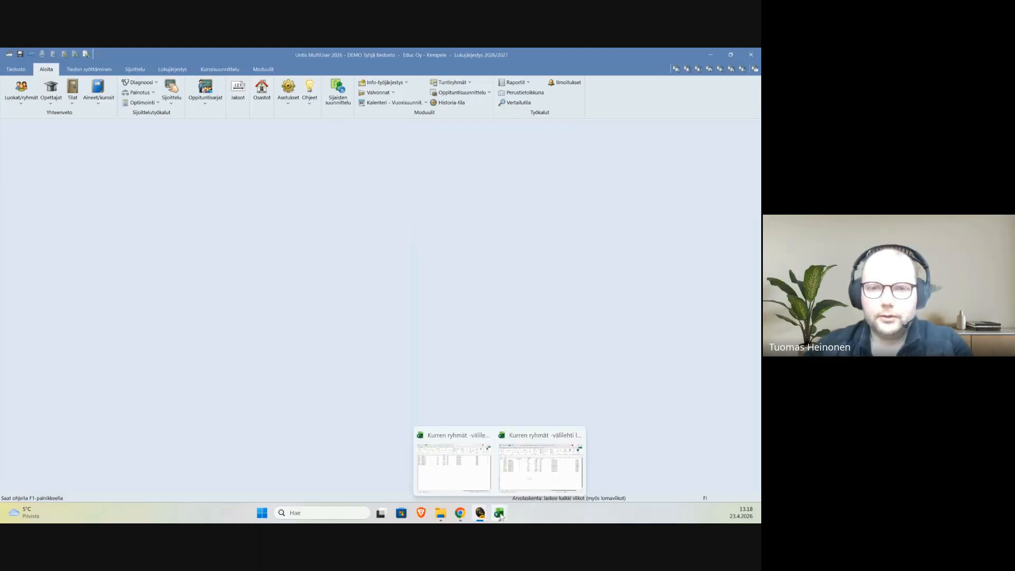
{"action": "left_click", "coordinate": [460, 476]}
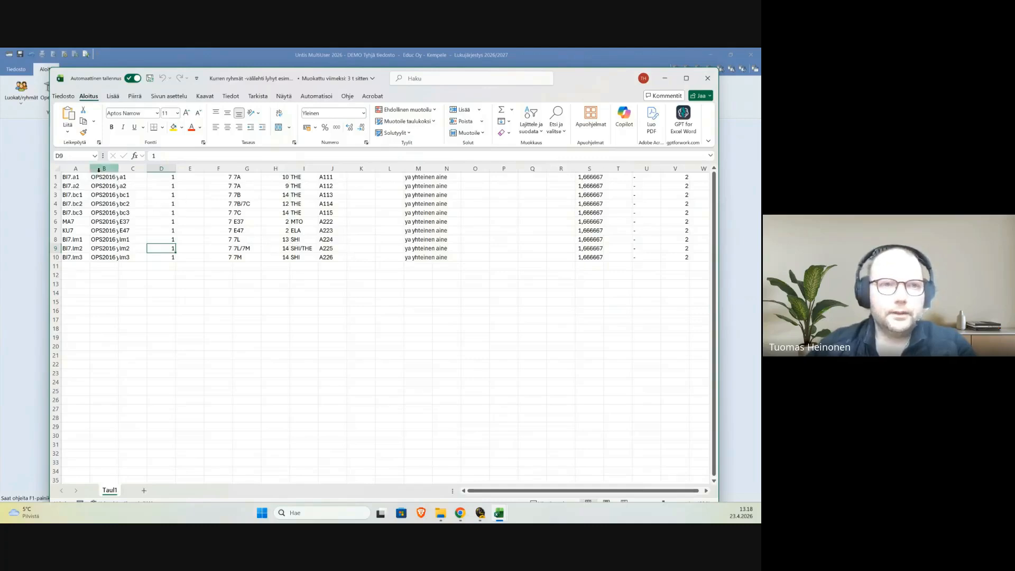
{"action": "left_click_drag", "start_coordinate": [120, 172], "coordinate": [155, 171]}
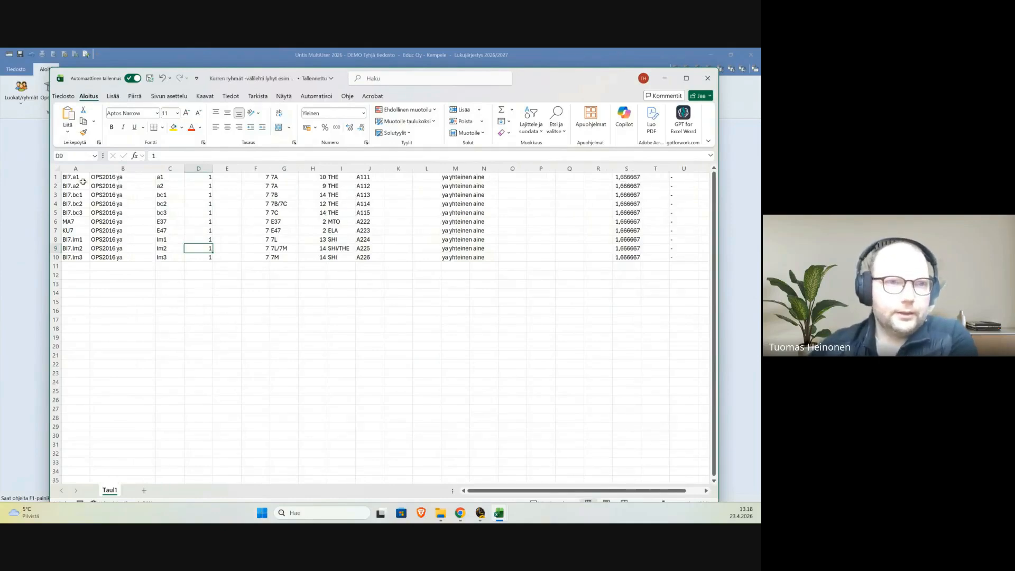
{"action": "left_click_drag", "start_coordinate": [80, 179], "coordinate": [85, 249]}
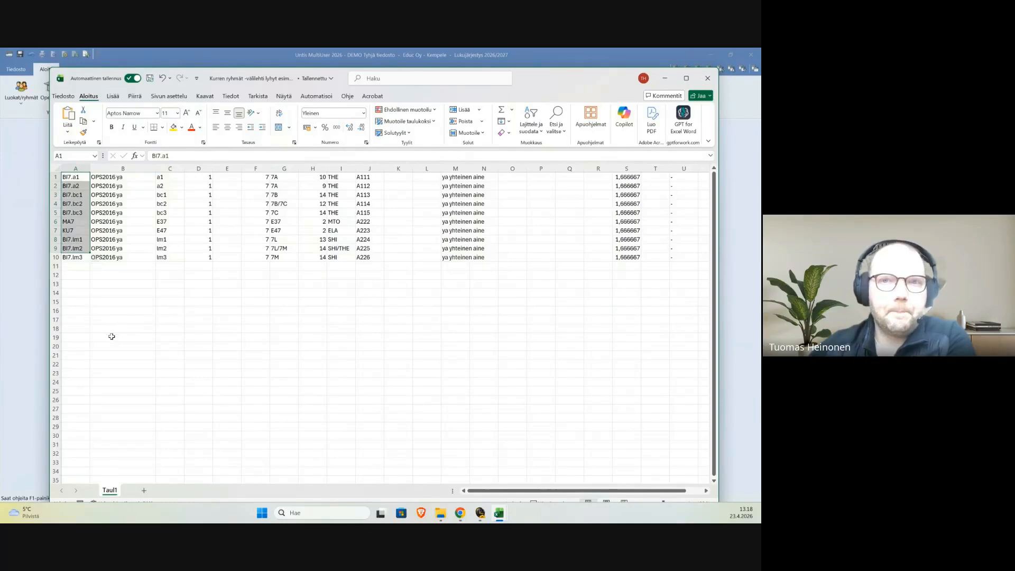
{"action": "left_click", "coordinate": [209, 355]}
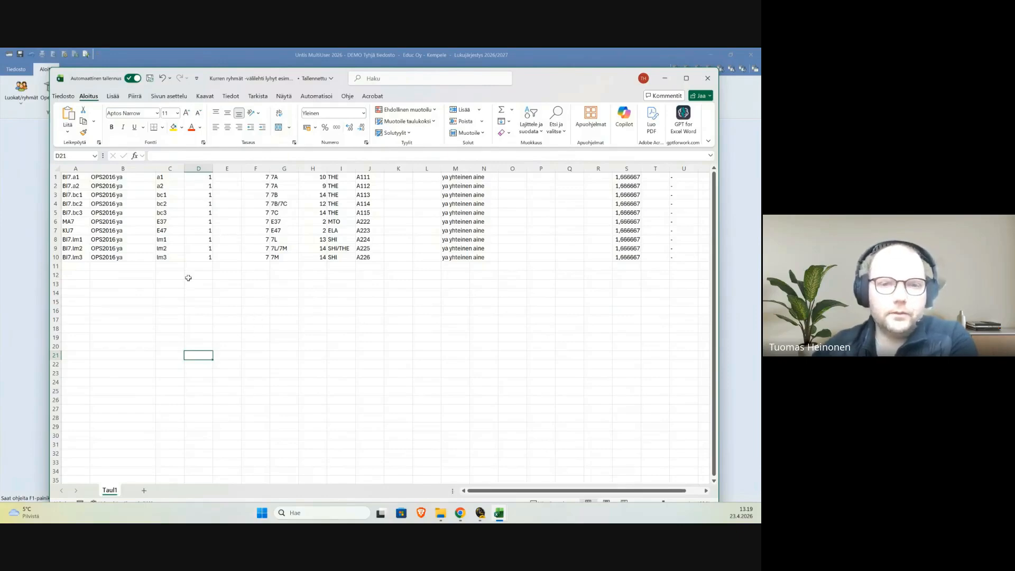
Bring up the workbook "Kurren ryhmät -välilehti lyhyt esimerkki lisätty otsikot ja numerointi" and select its heading row.
{"action": "left_click", "coordinate": [498, 513]}
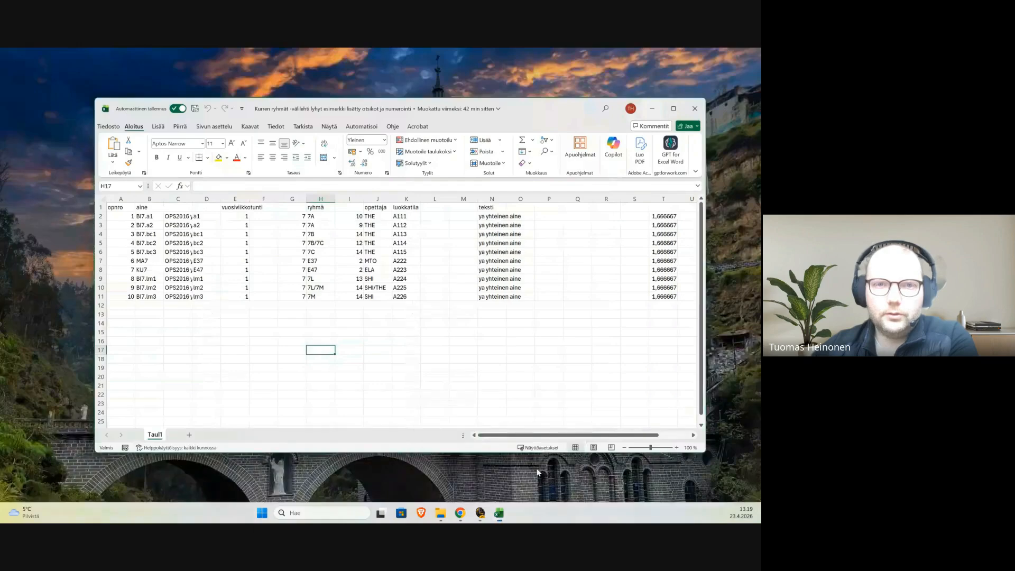
{"action": "left_click", "coordinate": [539, 468]}
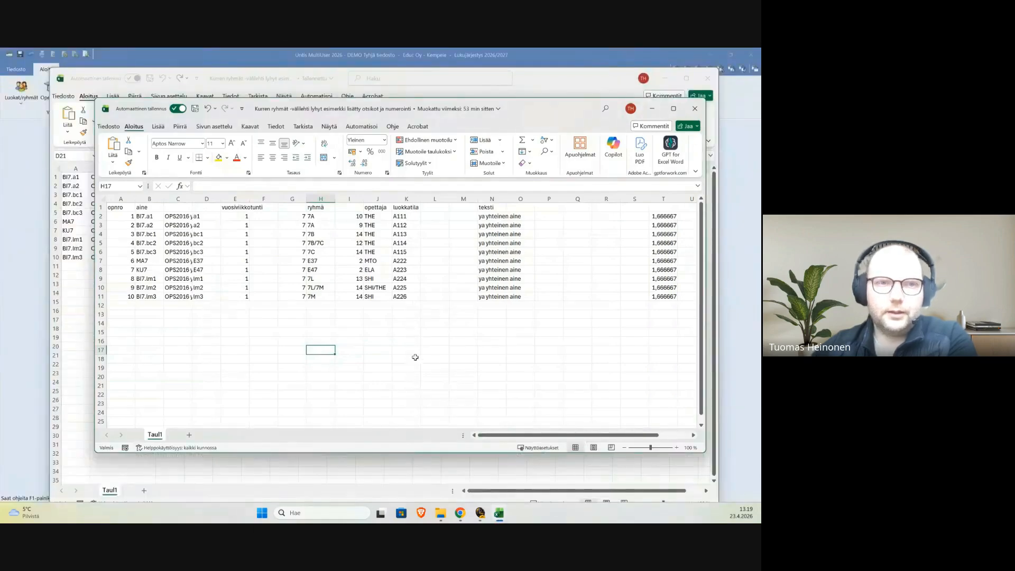
{"action": "left_click", "coordinate": [99, 207]}
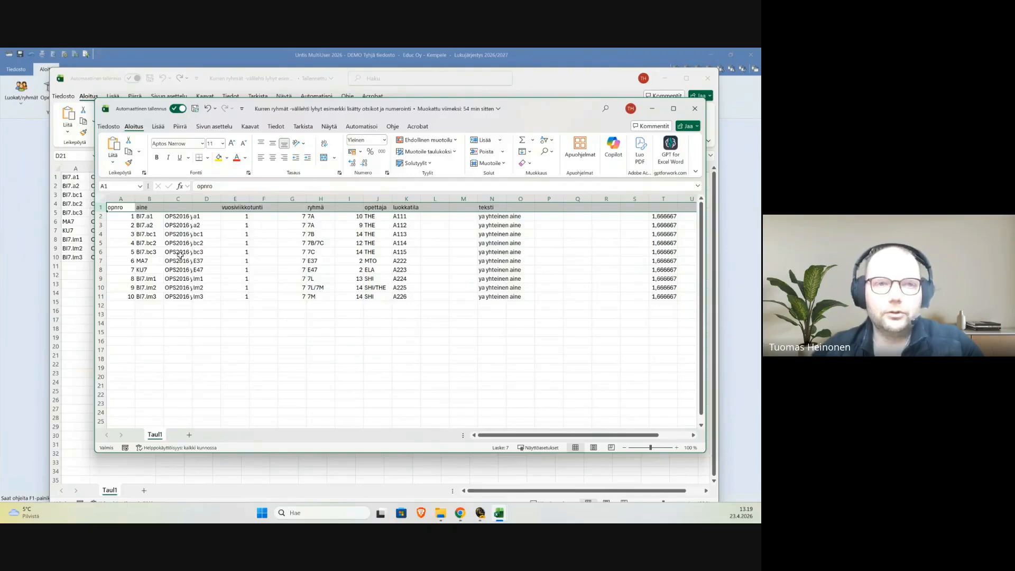
Examine the columns headed aine, vuosiviikkotunti, ryhmä, opettaja, luokkatila and teksti one after another.
{"action": "left_click", "coordinate": [152, 209]}
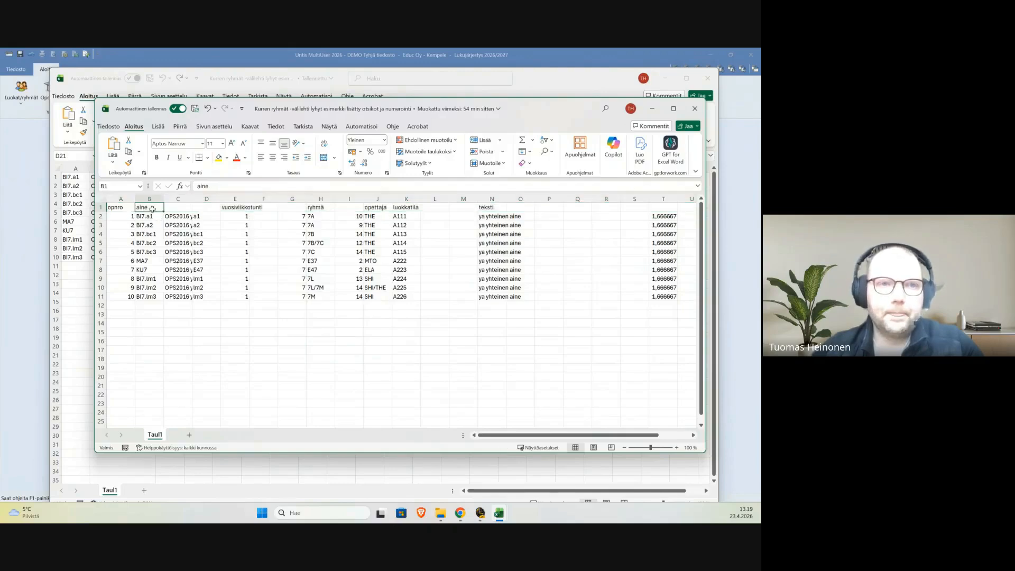
{"action": "left_click_drag", "start_coordinate": [152, 209], "coordinate": [156, 290]}
{"action": "left_click_drag", "start_coordinate": [241, 209], "coordinate": [246, 279]}
{"action": "left_click_drag", "start_coordinate": [323, 207], "coordinate": [322, 280]}
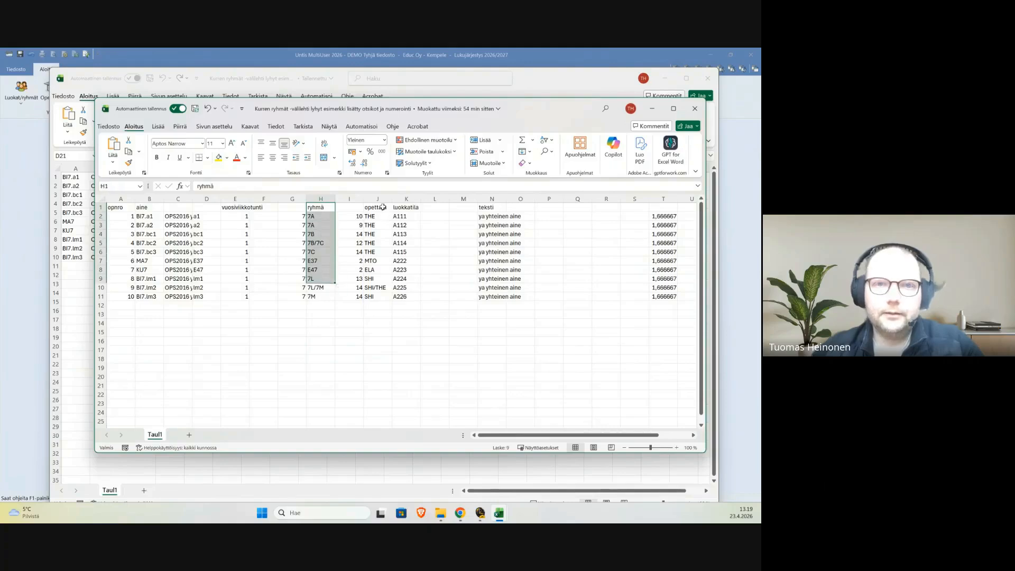
{"action": "left_click_drag", "start_coordinate": [378, 207], "coordinate": [379, 278]}
{"action": "left_click_drag", "start_coordinate": [406, 207], "coordinate": [408, 270]}
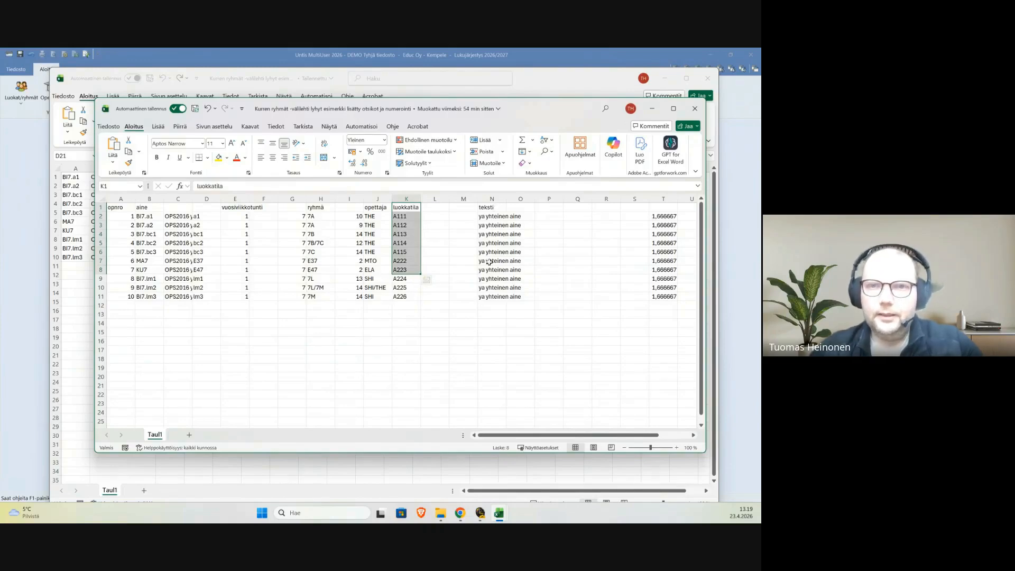
{"action": "left_click", "coordinate": [493, 209]}
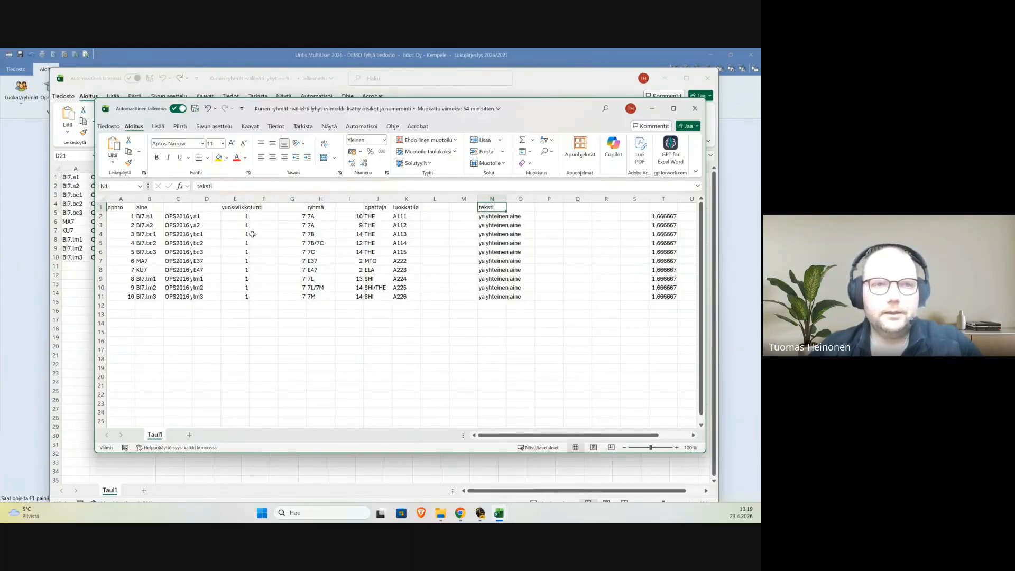
Examine the opnro column and its consecutive lesson numbering from 1 to 10 in rows 2 to 11.
{"action": "left_click", "coordinate": [120, 198]}
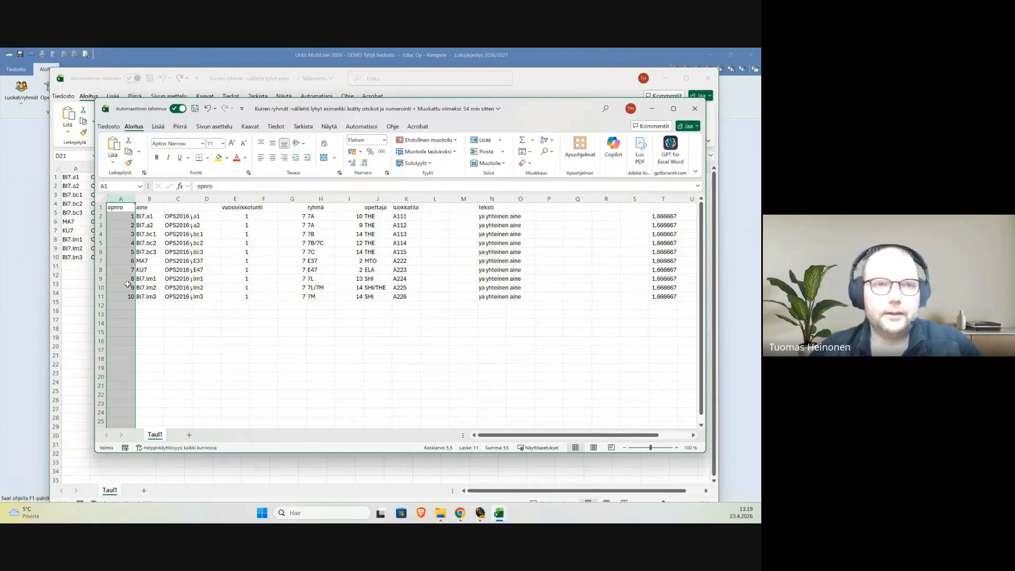
{"action": "left_click", "coordinate": [127, 252]}
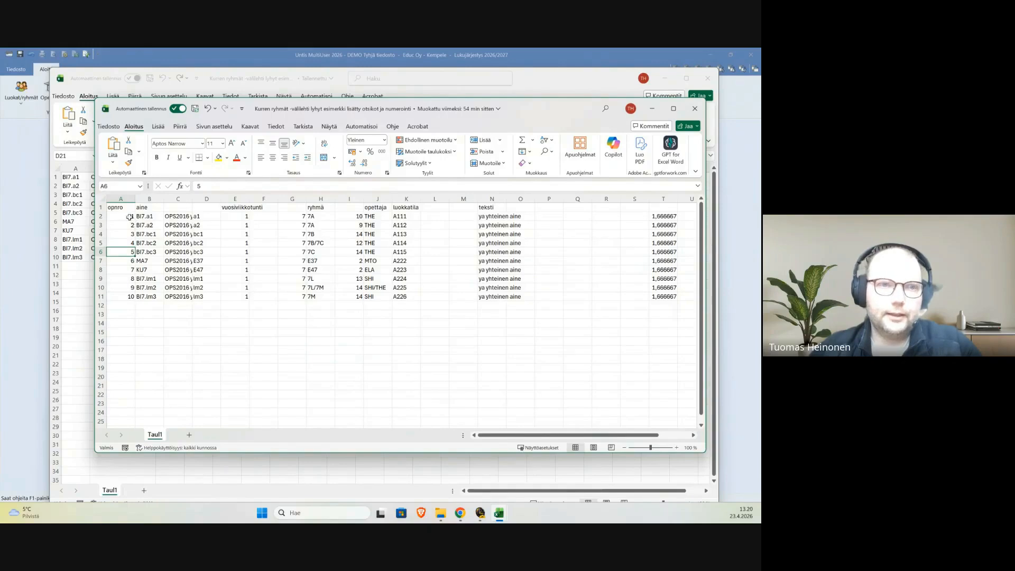
{"action": "left_click_drag", "start_coordinate": [129, 217], "coordinate": [130, 296]}
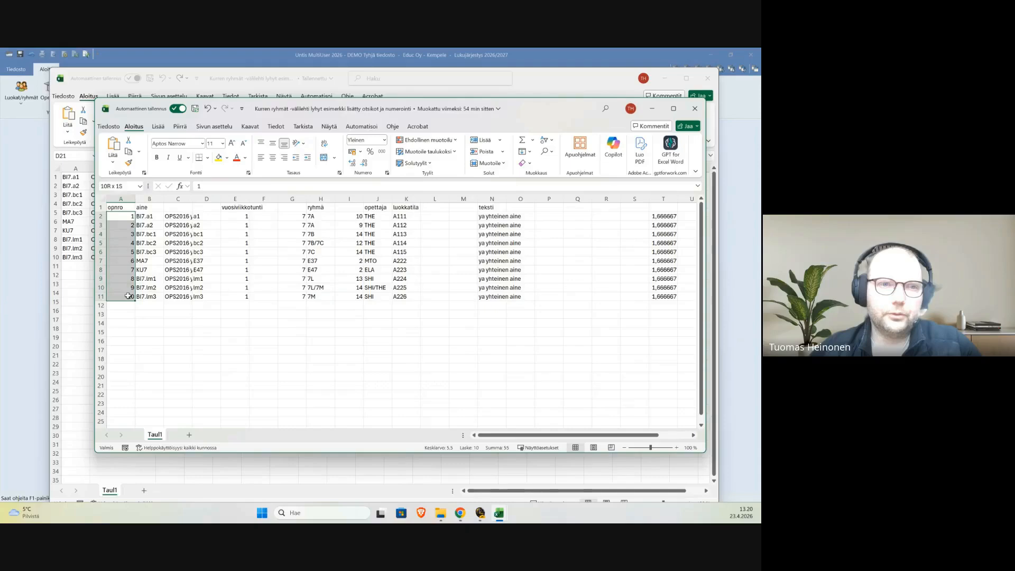
{"action": "left_click", "coordinate": [129, 297]}
{"action": "left_click_drag", "start_coordinate": [122, 218], "coordinate": [124, 290]}
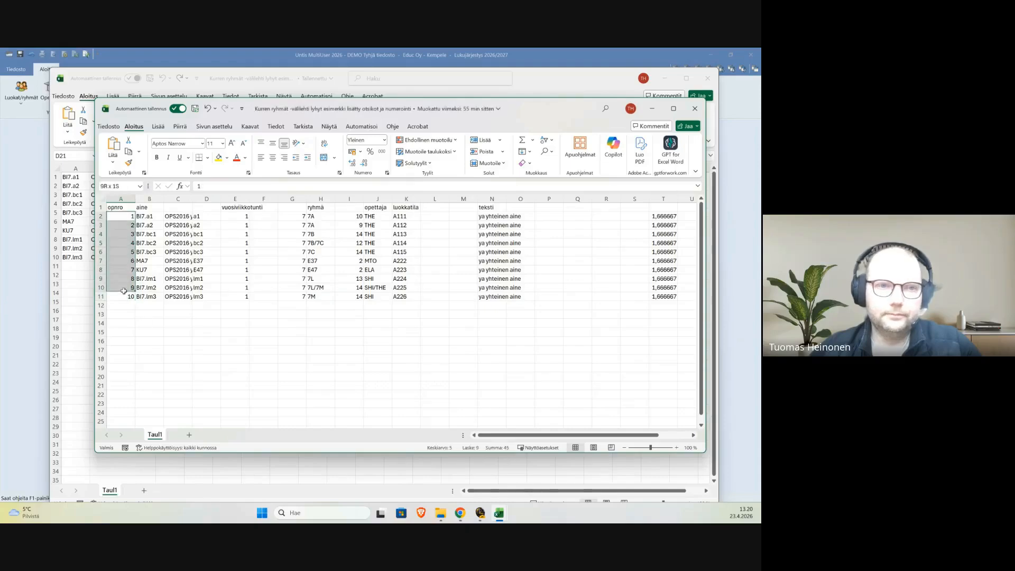
{"action": "left_click", "coordinate": [150, 333]}
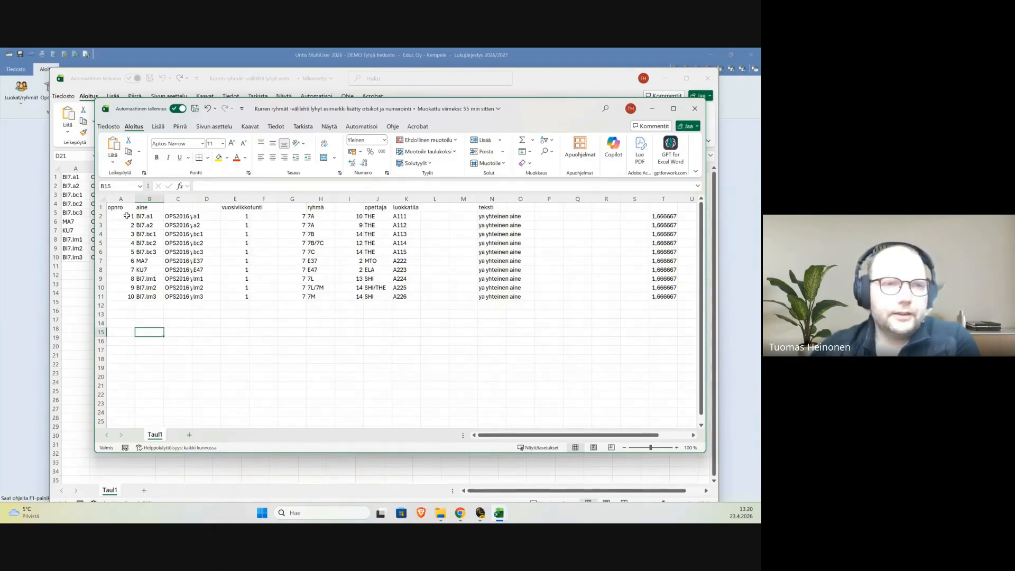
{"action": "left_click_drag", "start_coordinate": [127, 216], "coordinate": [129, 296]}
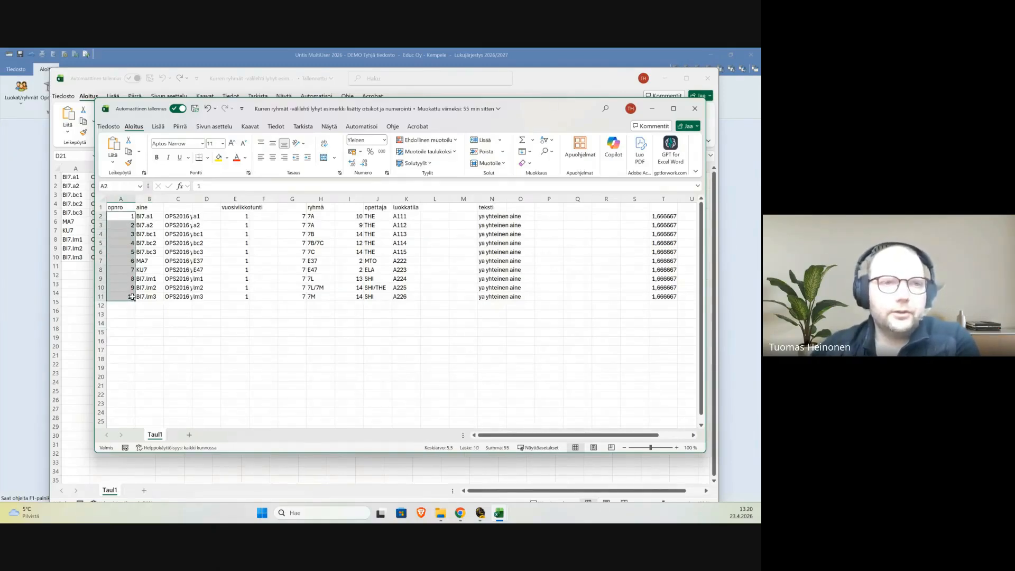
{"action": "left_click", "coordinate": [123, 217]}
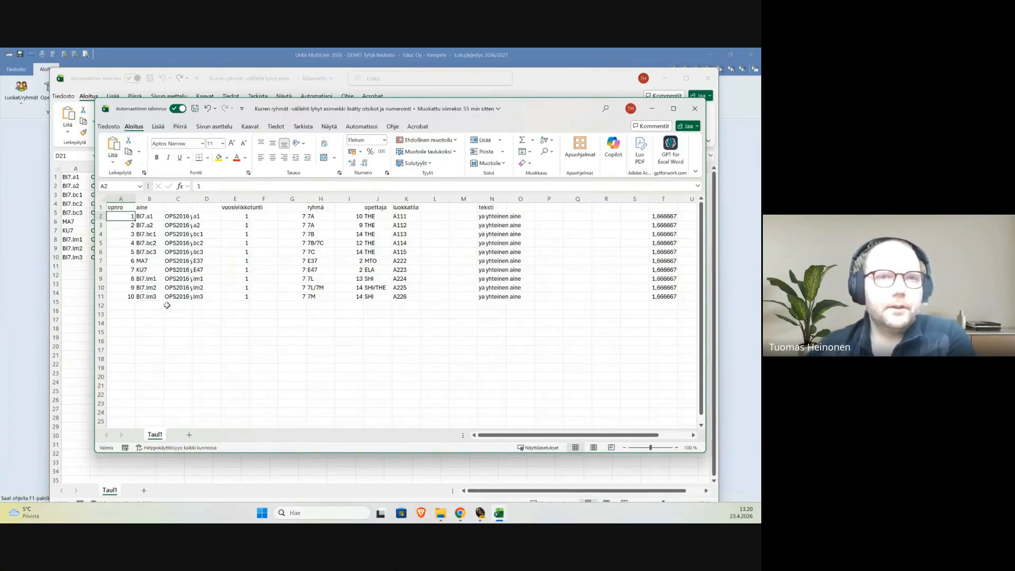
Widen column C, check the combined groups 7B/7C and 7L/7M in the ryhmä column, and close the workbook.
{"action": "left_click_drag", "start_coordinate": [191, 201], "coordinate": [214, 201]}
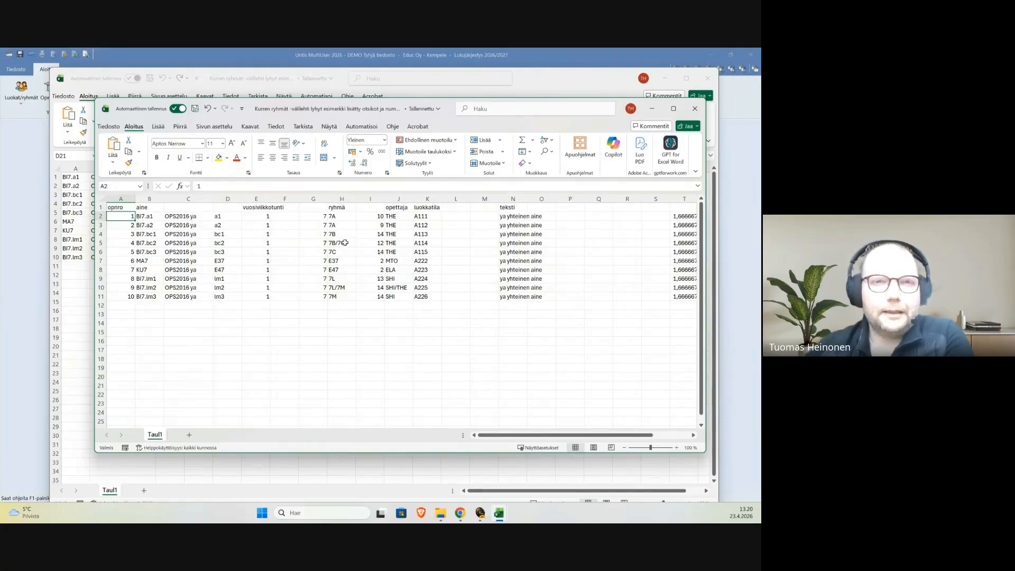
{"action": "left_click", "coordinate": [345, 243]}
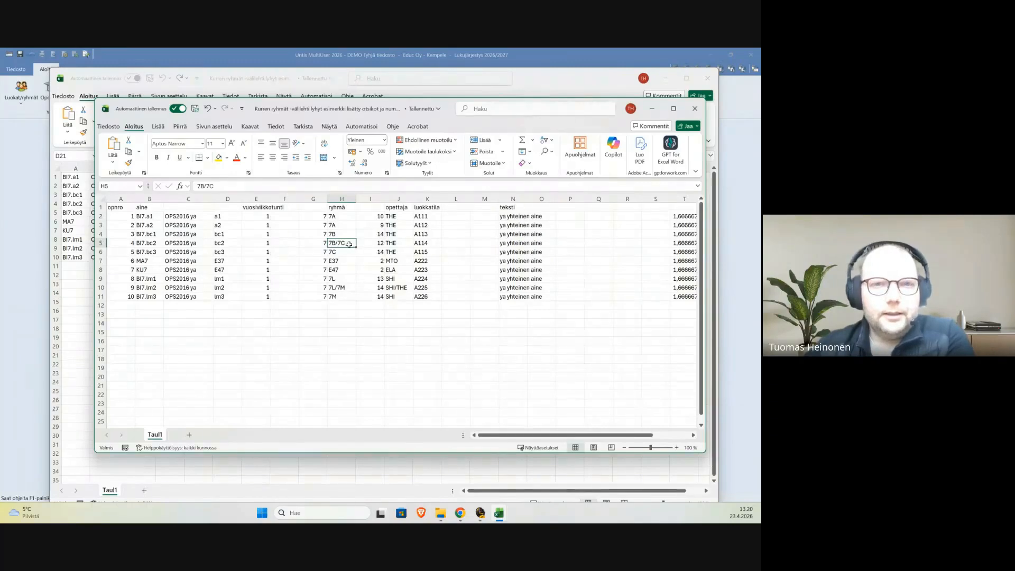
{"action": "left_click_drag", "start_coordinate": [347, 243], "coordinate": [346, 289]}
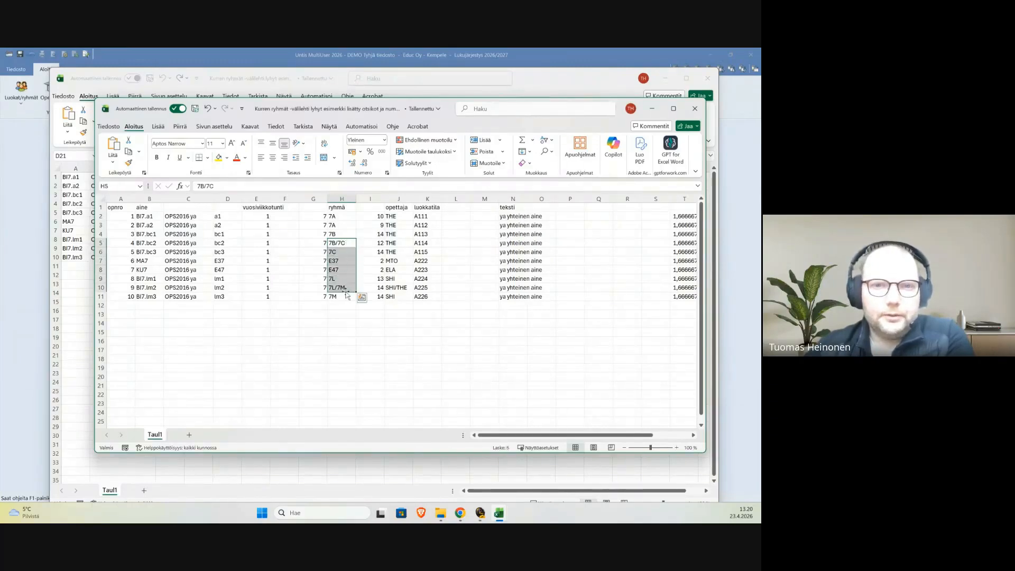
{"action": "left_click", "coordinate": [346, 288]}
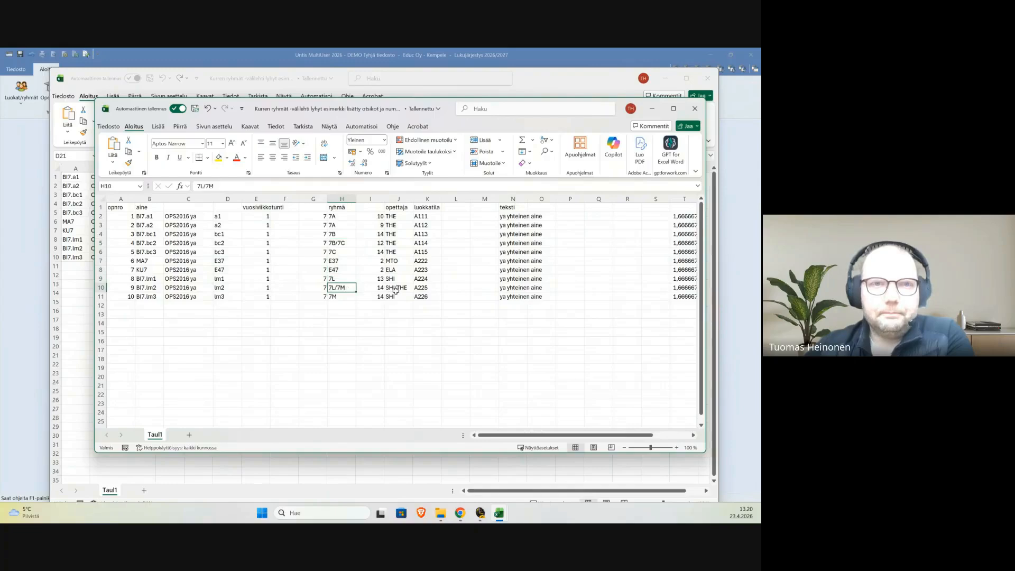
{"action": "left_click", "coordinate": [694, 108]}
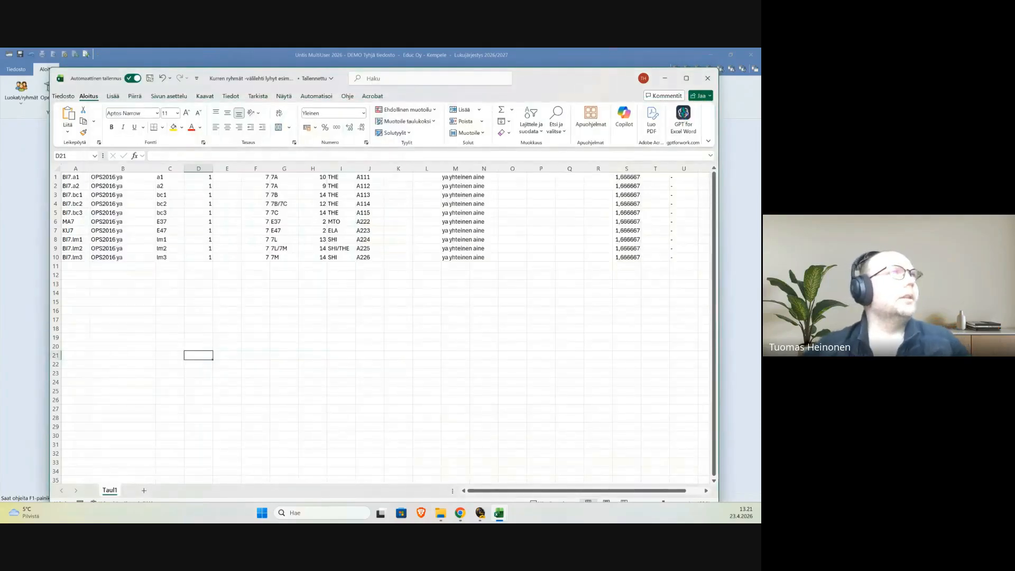
Switch to the Kurre Excel Muunnin page in Chrome and select "Kurren ryhmät -välilehti lyhyt esimerkki lisätty otsikot ja numerointi" in its file chooser.
{"action": "key", "text": "alt+Tab"}
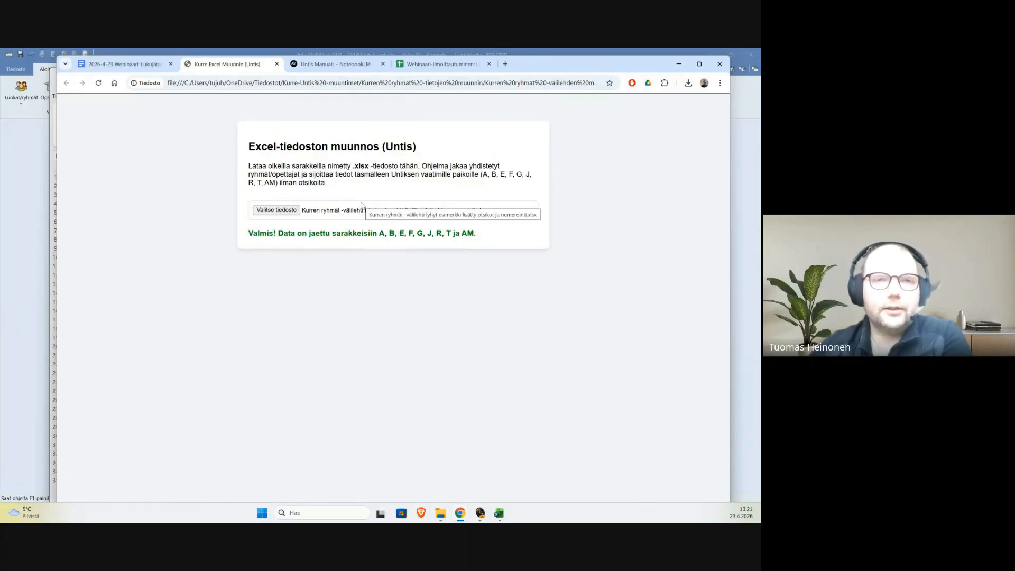
{"action": "left_click", "coordinate": [276, 210]}
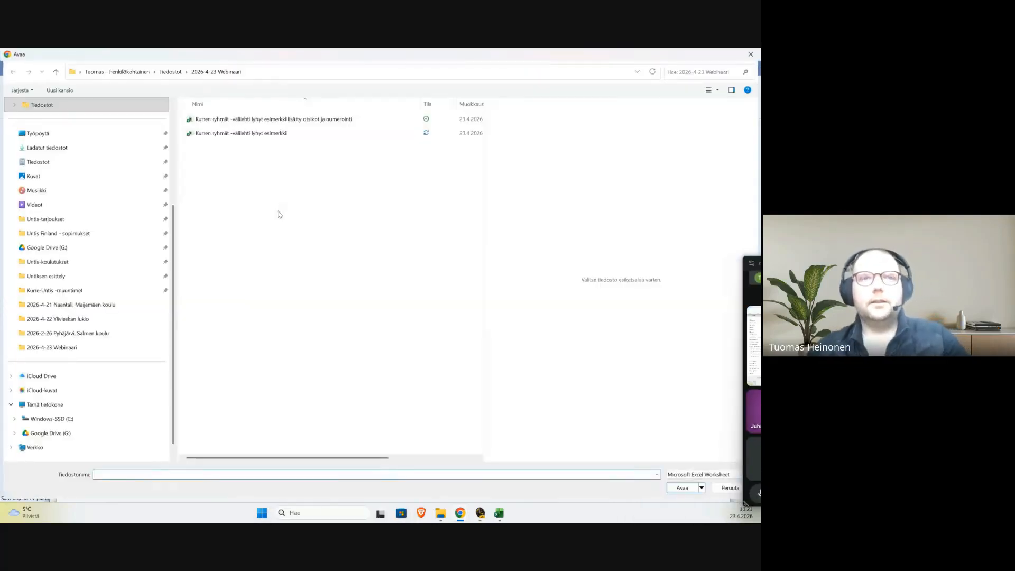
{"action": "left_click", "coordinate": [279, 120]}
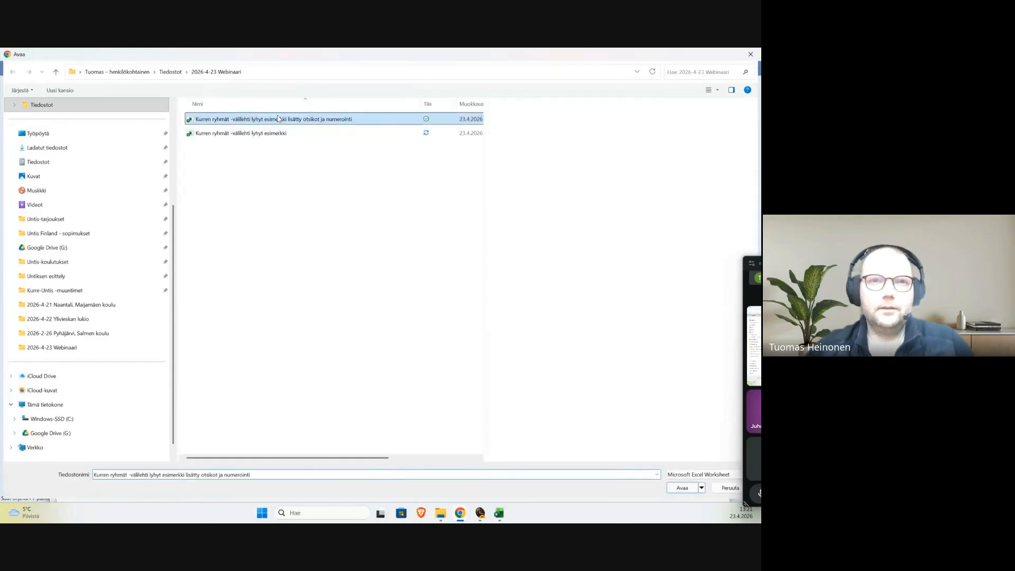
{"action": "left_click", "coordinate": [498, 513]}
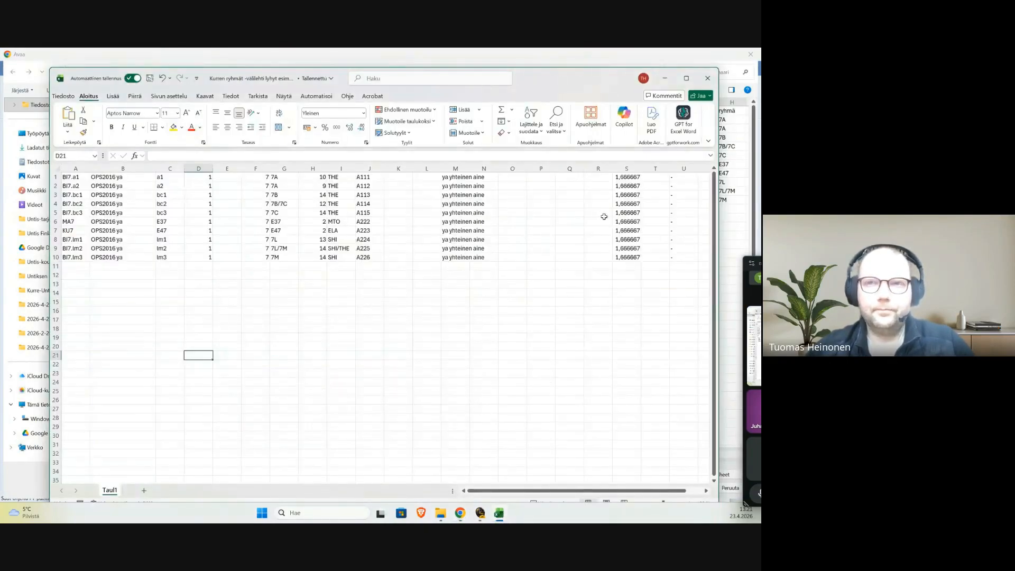
{"action": "left_click", "coordinate": [505, 514]}
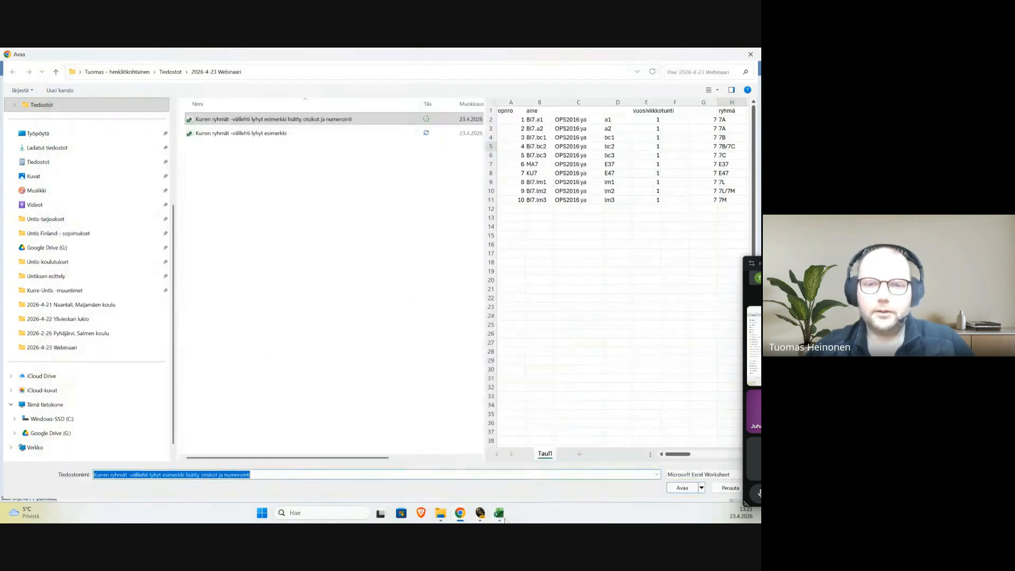
{"action": "left_click", "coordinate": [504, 518]}
{"action": "left_click", "coordinate": [503, 515]}
{"action": "left_click", "coordinate": [501, 514]}
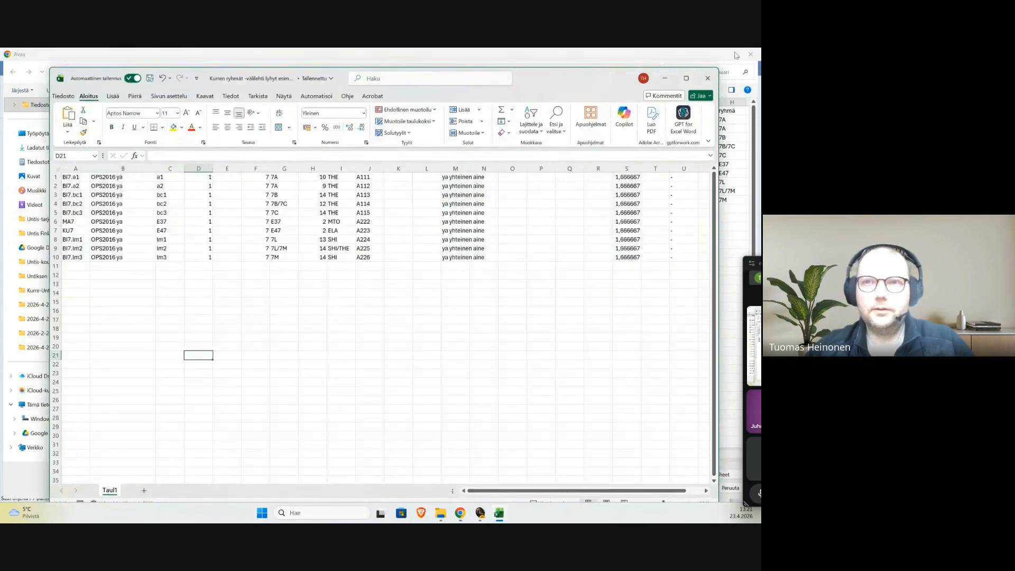
{"action": "left_click", "coordinate": [711, 61]}
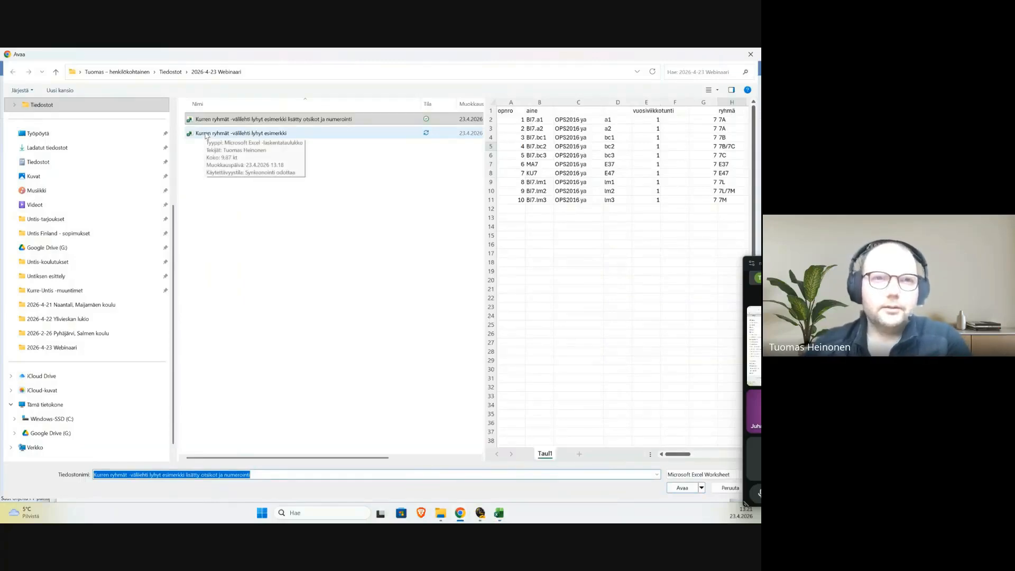
Load the workbook with the added headings and numbering into the converter, choosing the same file a second time.
{"action": "left_click", "coordinate": [237, 121]}
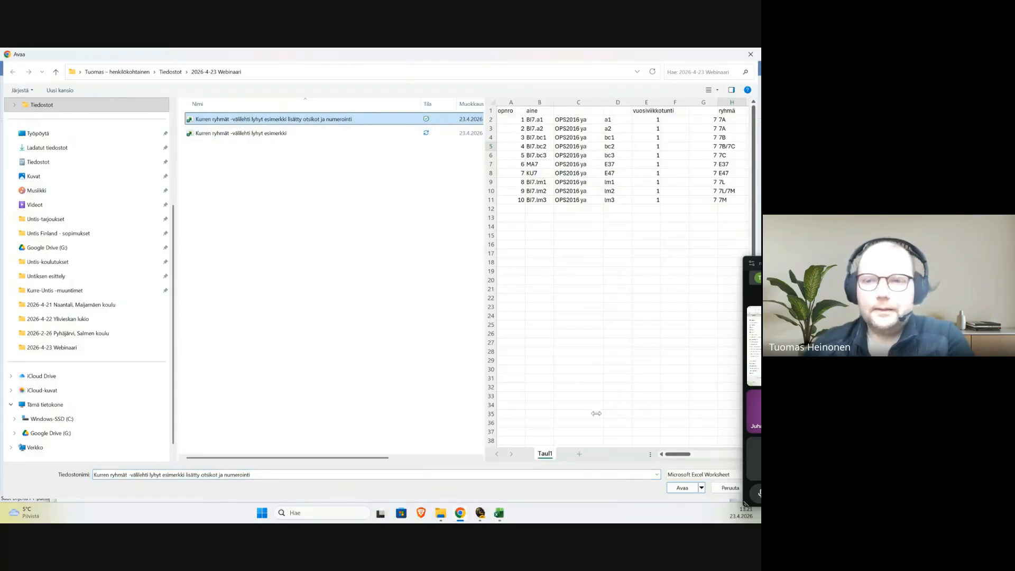
{"action": "left_click", "coordinate": [682, 488]}
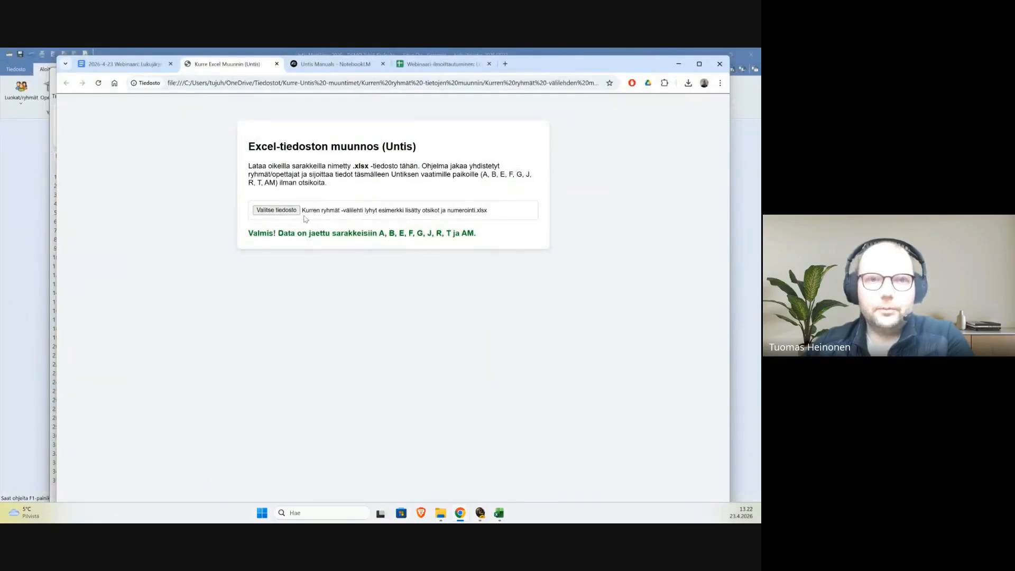
{"action": "left_click", "coordinate": [289, 212]}
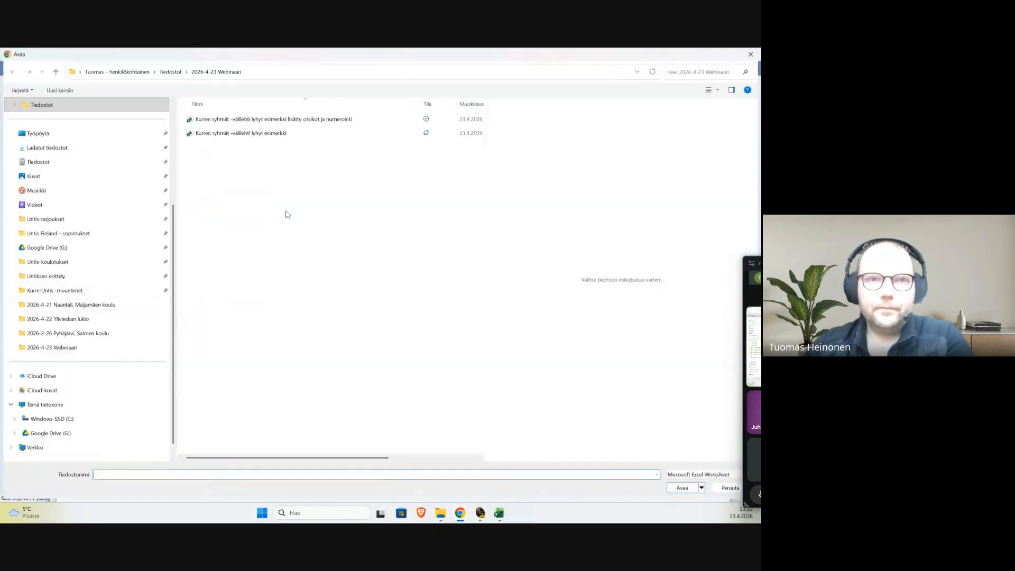
{"action": "left_click", "coordinate": [275, 119]}
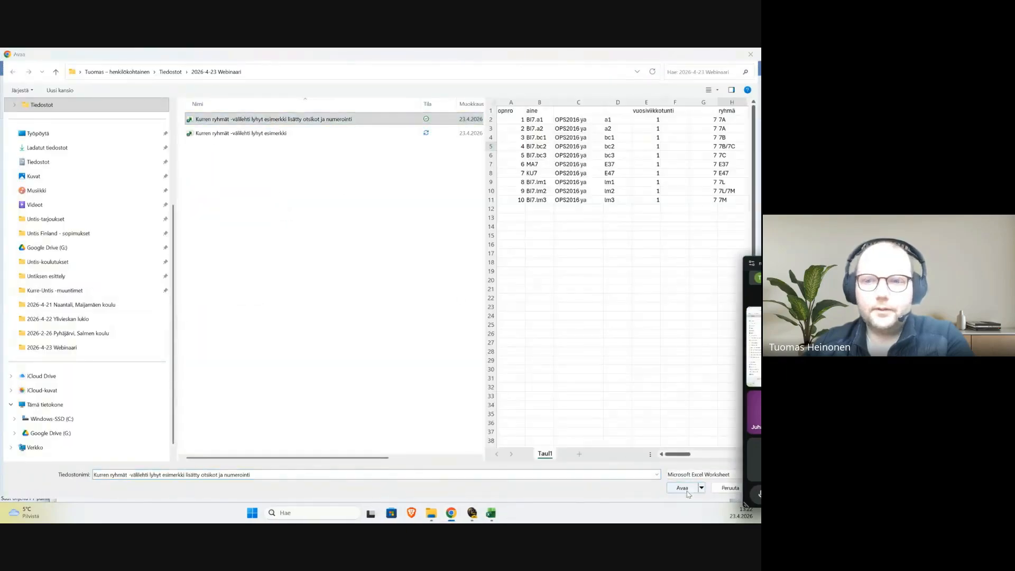
{"action": "left_click", "coordinate": [687, 491]}
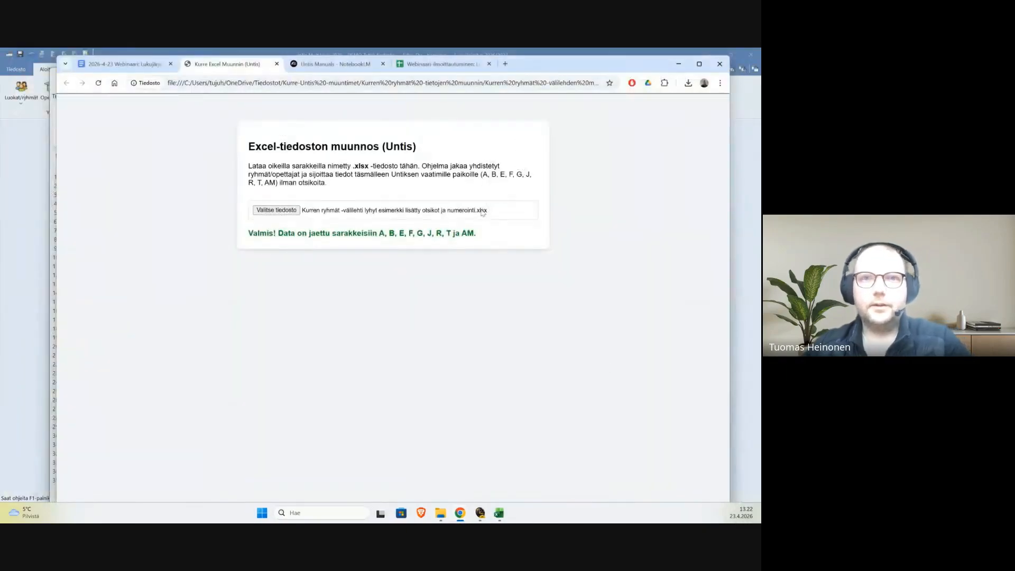
Open the converted workbook untis_tuontitiedosto_valmis (2) from the downloaded files.
{"action": "left_click", "coordinate": [440, 517]}
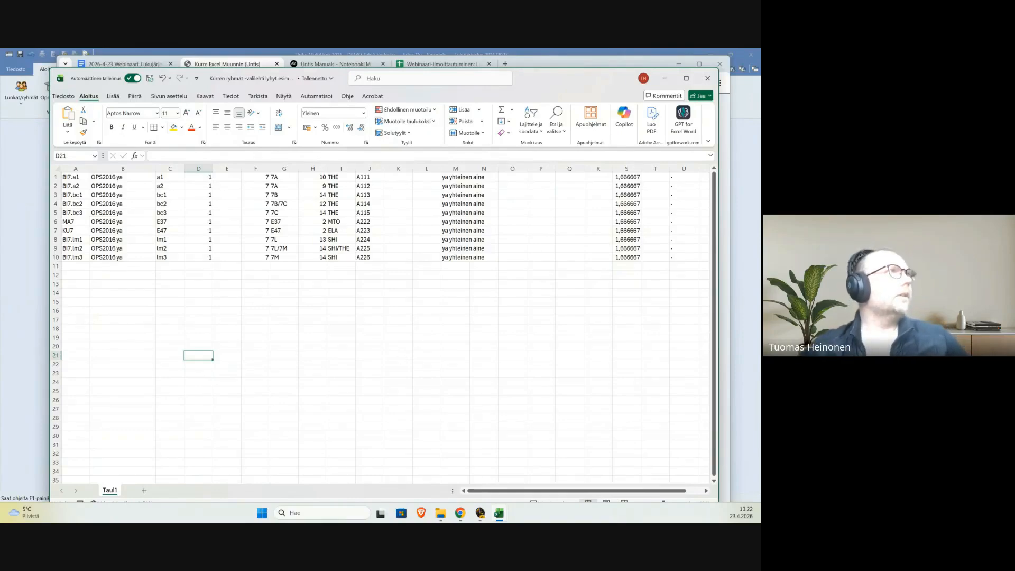
{"action": "left_click_drag", "start_coordinate": [0, 90], "coordinate": [250, 97]}
{"action": "double_click", "coordinate": [250, 97]}
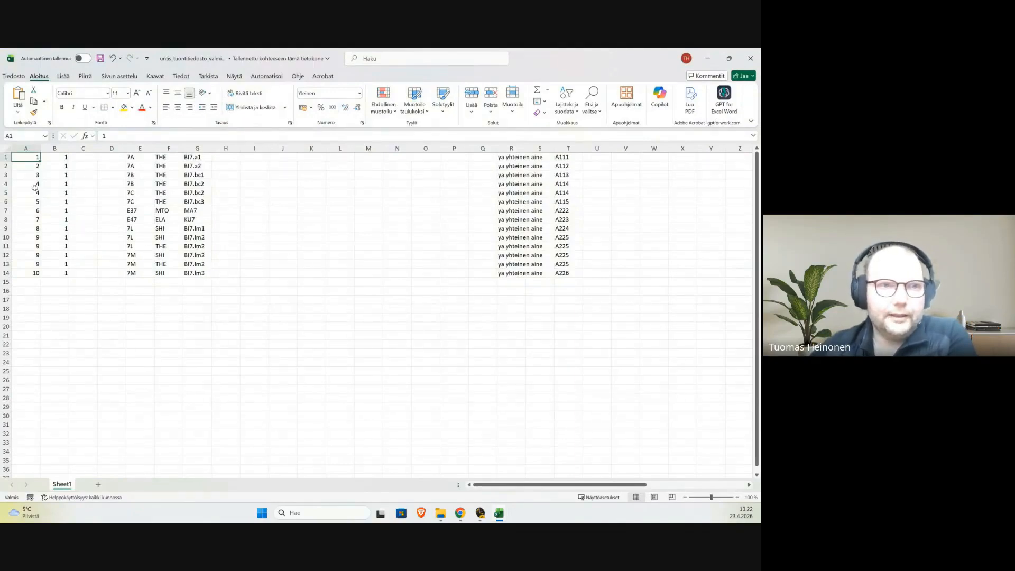
Examine how the combined groups are split into separate rows: lesson 4 in rows 4 to 5 and lesson 9 in rows 10 to 13.
{"action": "left_click_drag", "start_coordinate": [21, 184], "coordinate": [214, 199]}
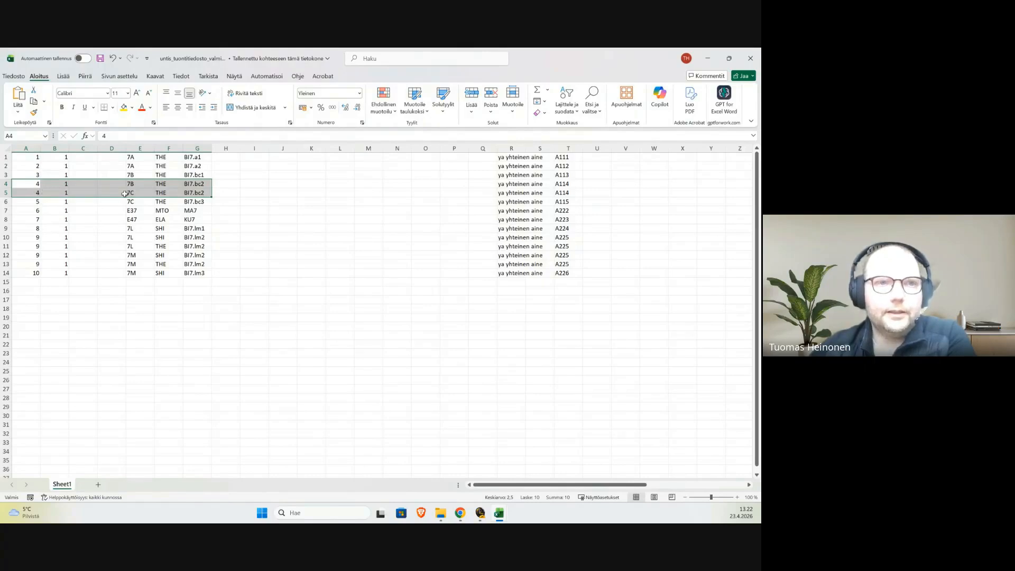
{"action": "left_click", "coordinate": [144, 186]}
{"action": "left_click", "coordinate": [139, 195]}
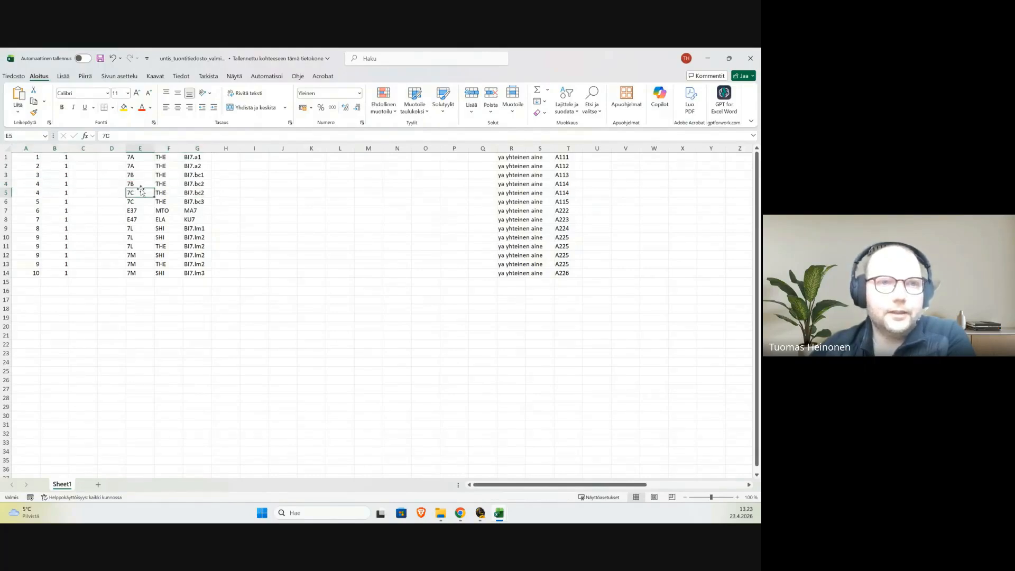
{"action": "left_click", "coordinate": [145, 184]}
{"action": "left_click", "coordinate": [138, 195]}
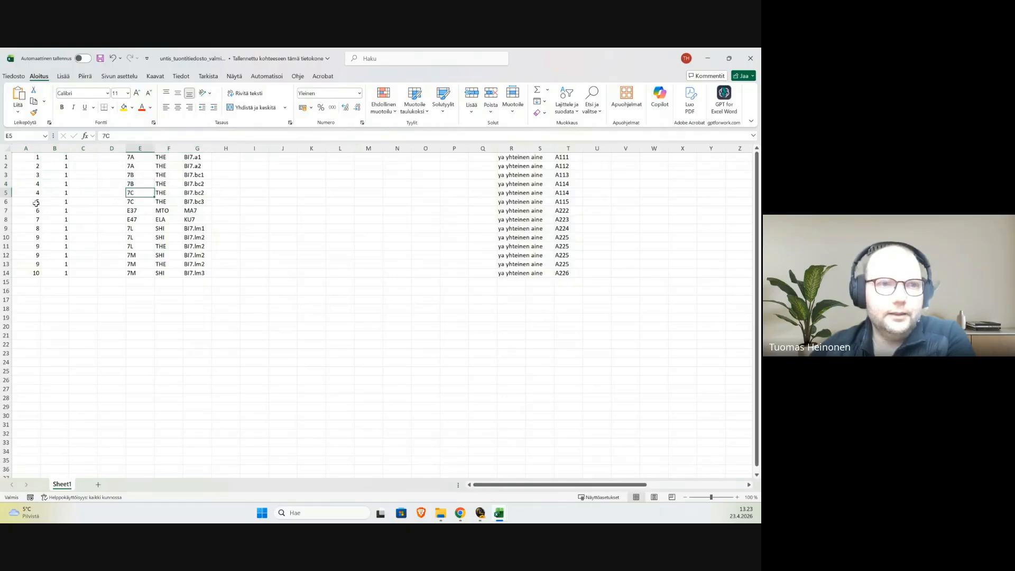
{"action": "left_click_drag", "start_coordinate": [33, 238], "coordinate": [35, 264]}
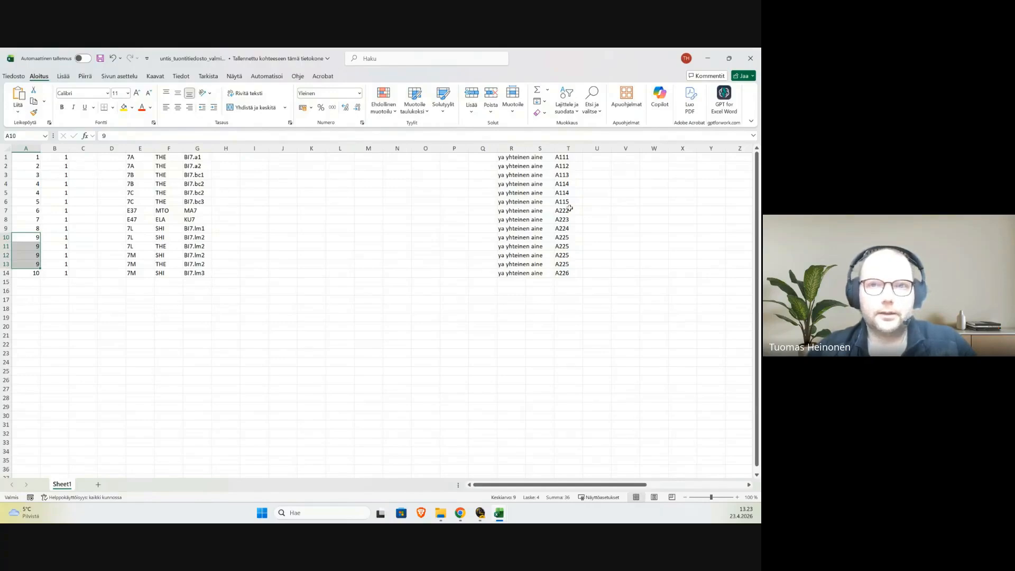
Save untis_tuontitiedosto_valmis (2) in the Ladatut tiedostot folder as CSV (luetteloerotin) (*.csv), overwriting the existing file.
{"action": "left_click", "coordinate": [14, 76]}
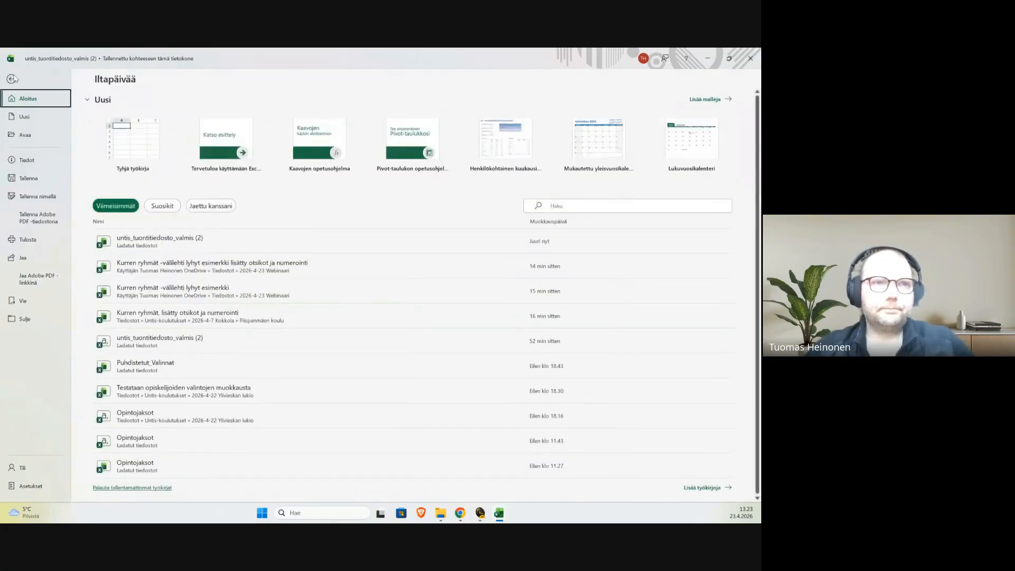
{"action": "left_click", "coordinate": [44, 199]}
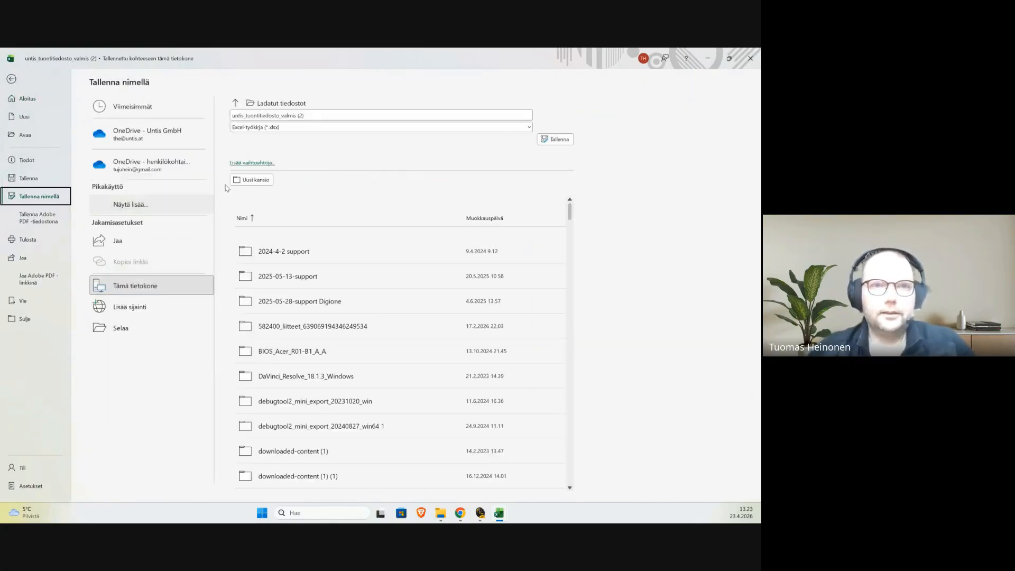
{"action": "left_click", "coordinate": [261, 127]}
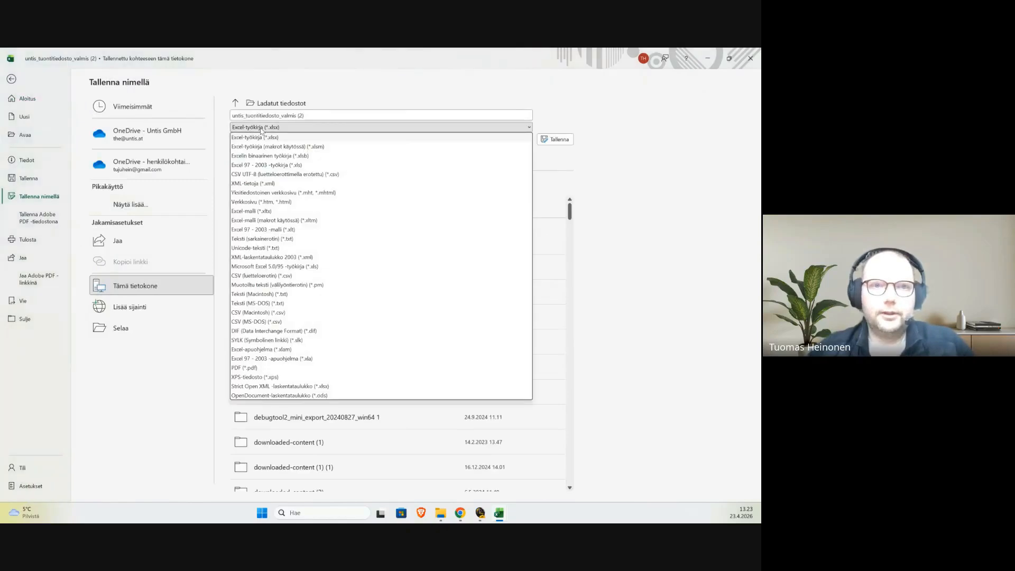
{"action": "left_click", "coordinate": [280, 276]}
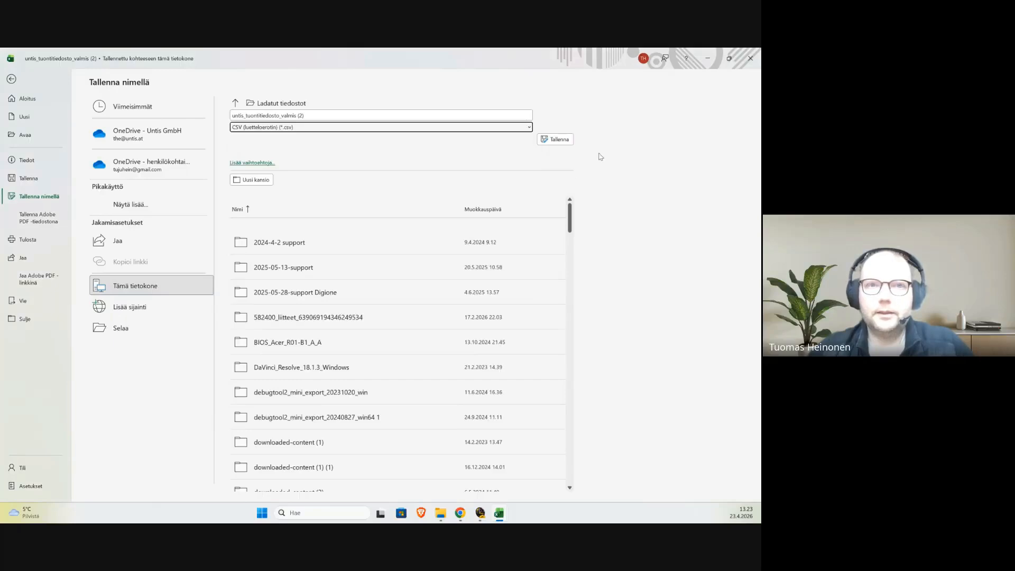
{"action": "left_click", "coordinate": [557, 140]}
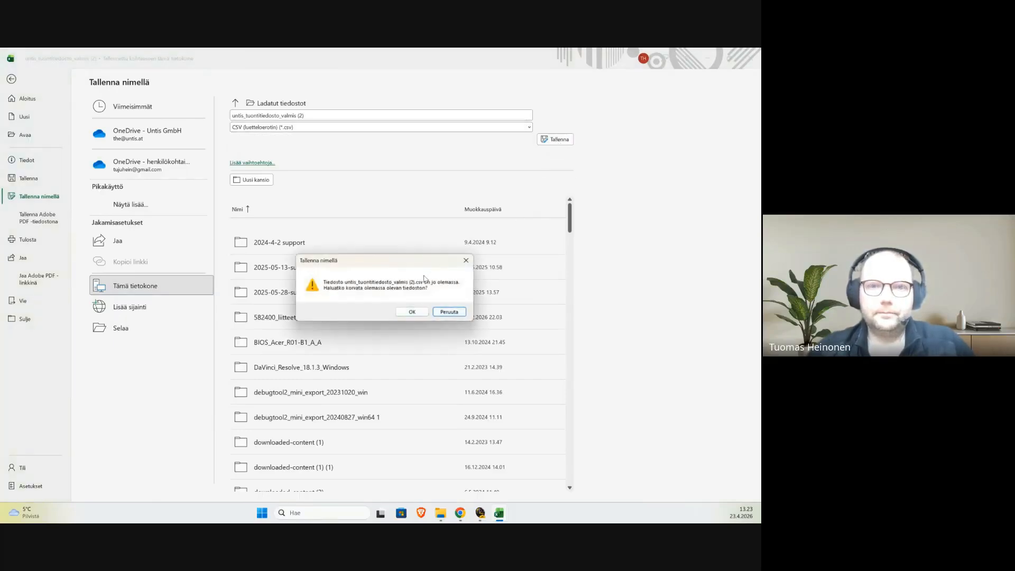
{"action": "left_click", "coordinate": [412, 313]}
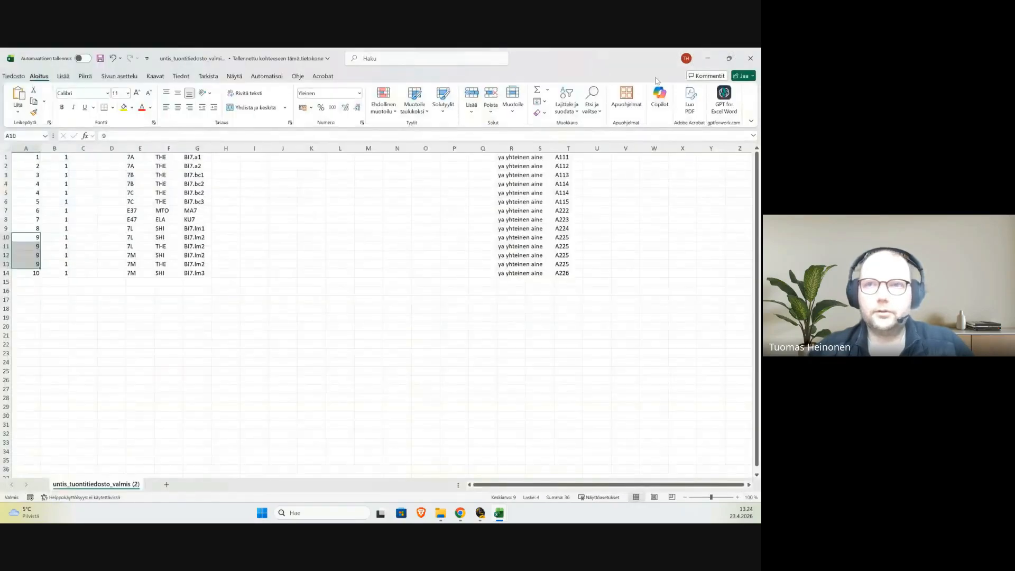
Minimize the Excel and Chrome windows, close the CSV workbook untis_tuontitiedosto_valmis (2), and return to Untis.
{"action": "left_click", "coordinate": [707, 59]}
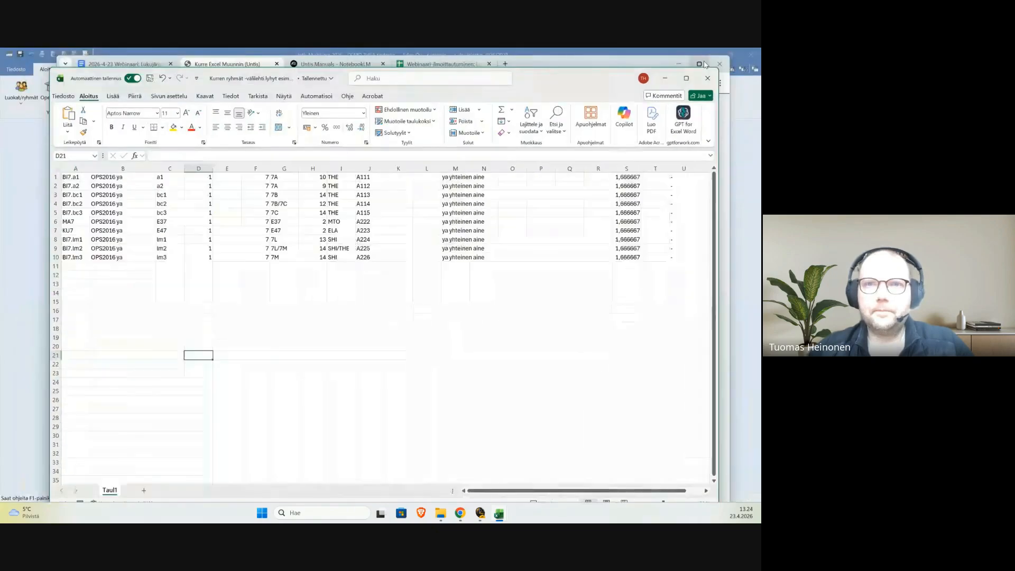
{"action": "left_click", "coordinate": [665, 79]}
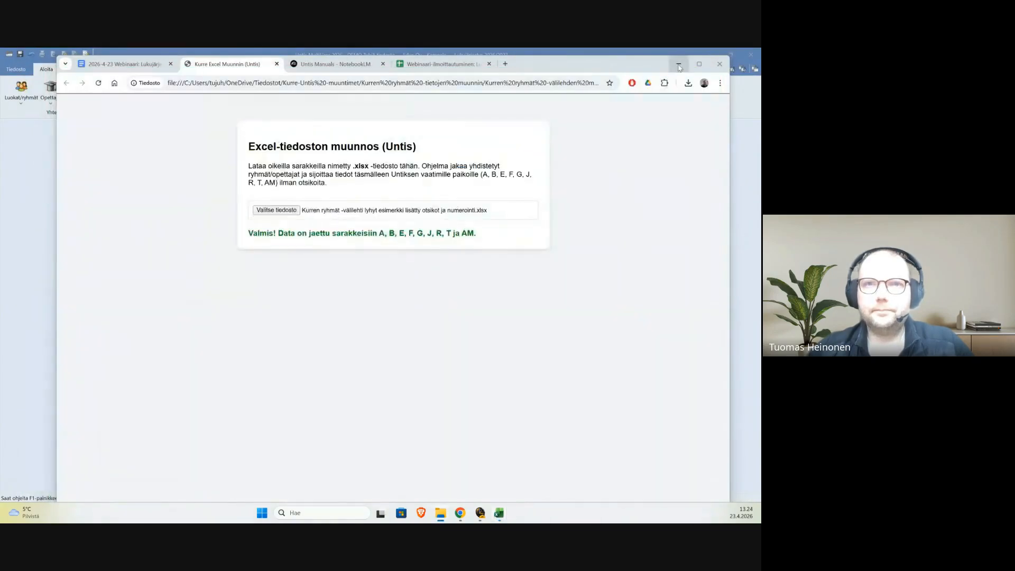
{"action": "left_click", "coordinate": [679, 64]}
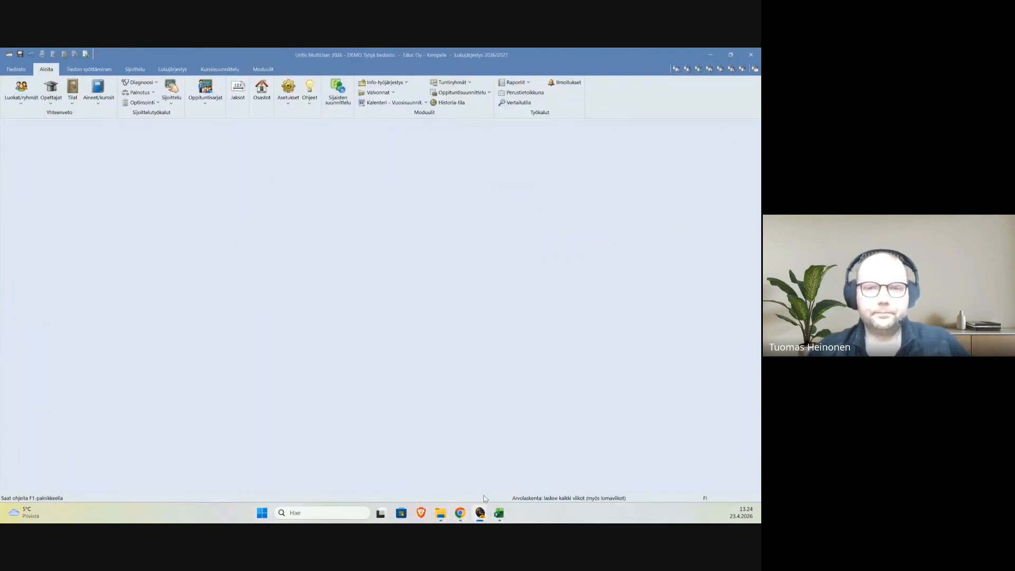
{"action": "mouse_move", "coordinate": [500, 519]}
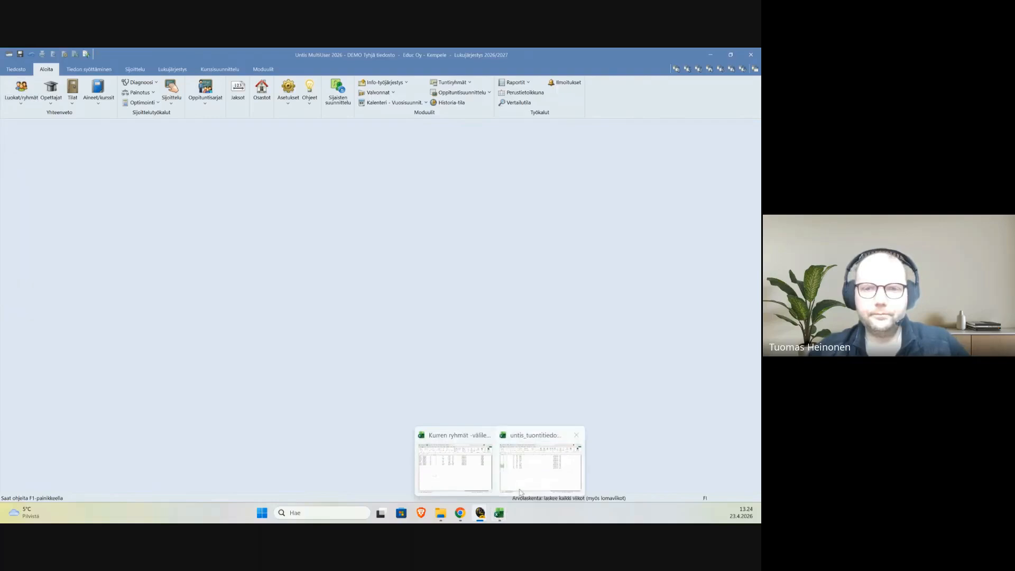
{"action": "left_click", "coordinate": [541, 469]}
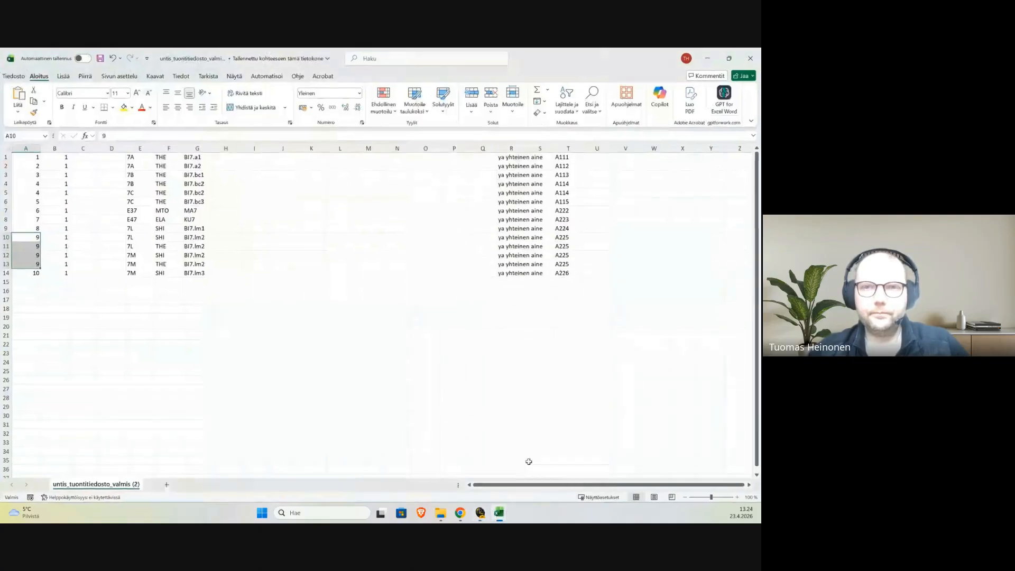
{"action": "left_click", "coordinate": [750, 59]}
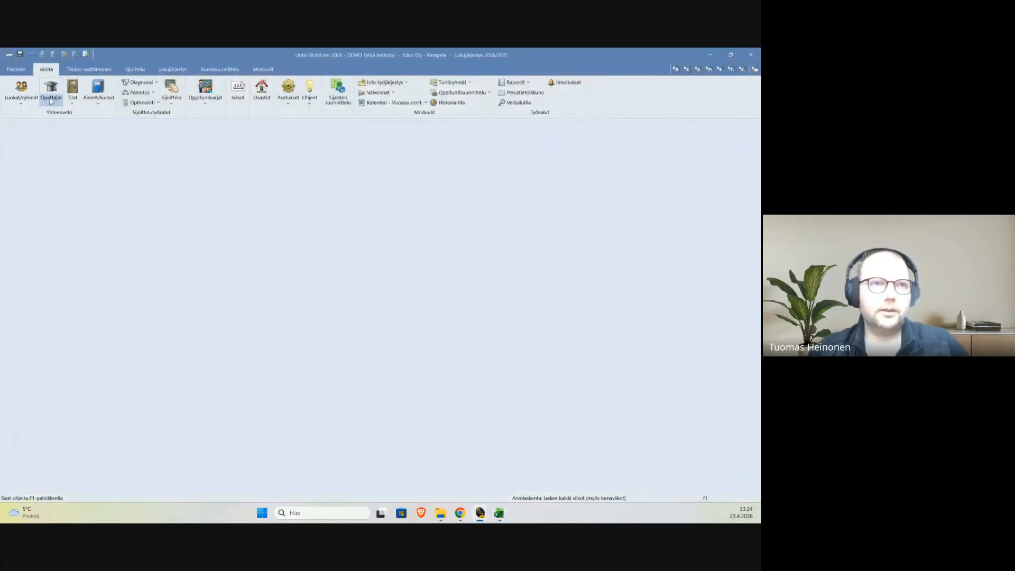
Start a text file (CSV, DIF) import of lessons (Oppitunnit) with the semicolon (Puolipiste) as field separator.
{"action": "left_click", "coordinate": [14, 70]}
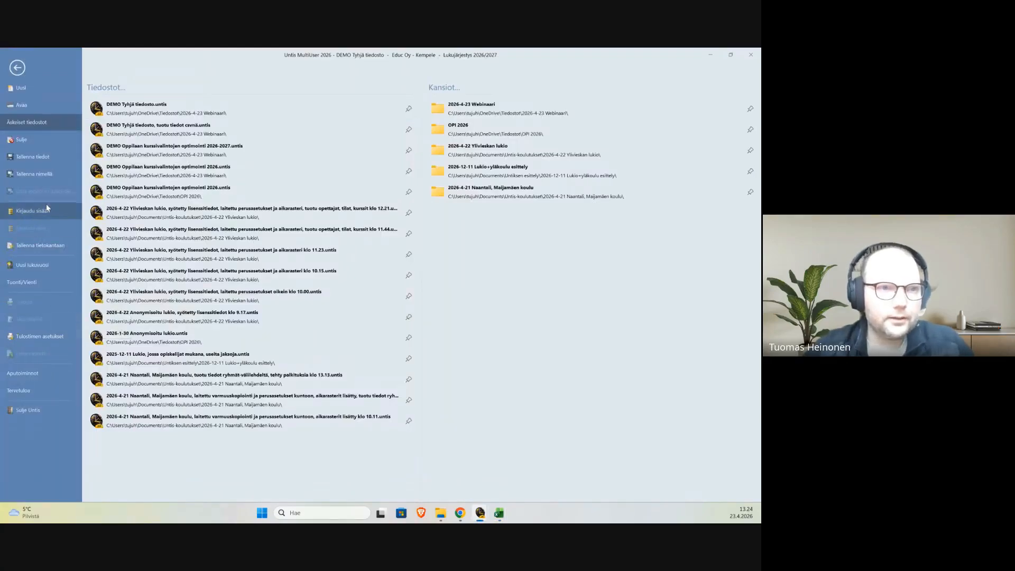
{"action": "left_click", "coordinate": [35, 281]}
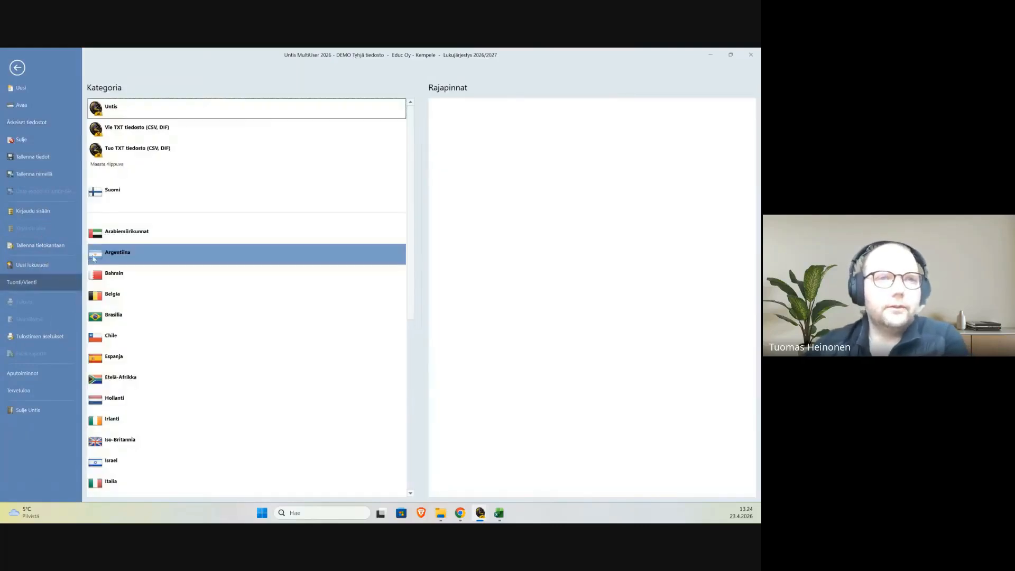
{"action": "left_click", "coordinate": [147, 150]}
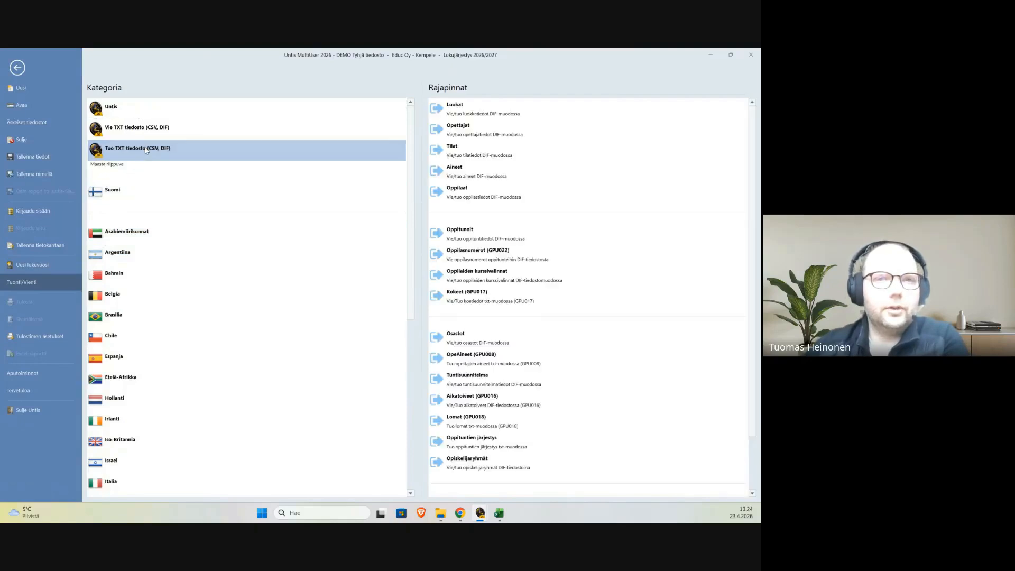
{"action": "left_click", "coordinate": [479, 234]}
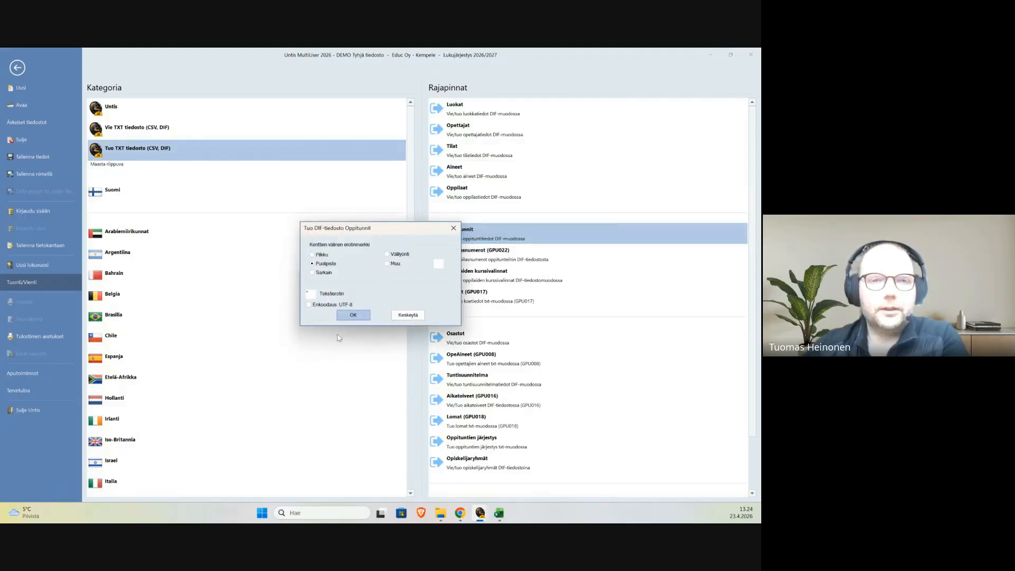
{"action": "left_click", "coordinate": [354, 318]}
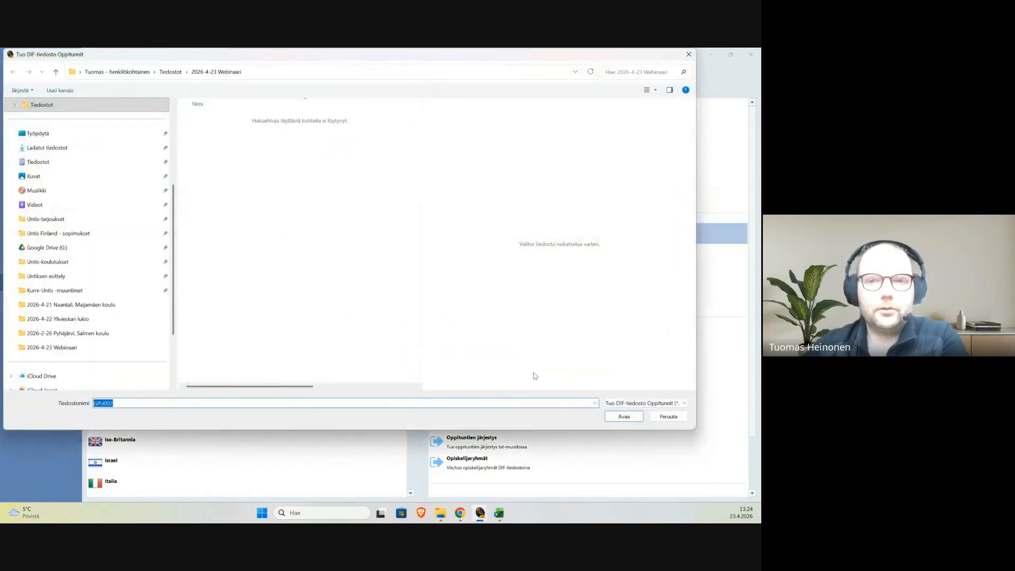
Import the lessons from the CSV file untis_tuontitiedosto_valmis (2) in Ladatut tiedostot, showing all file types, and return to the main workspace.
{"action": "left_click", "coordinate": [632, 405]}
{"action": "left_click", "coordinate": [627, 420]}
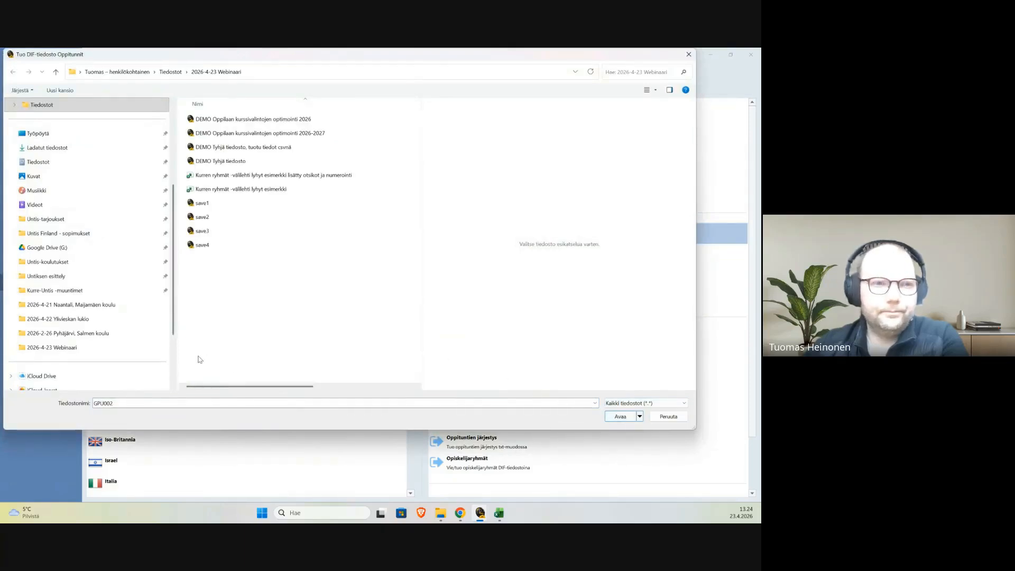
{"action": "scroll", "coordinate": [78, 276], "scroll_direction": "down", "scroll_amount": 2}
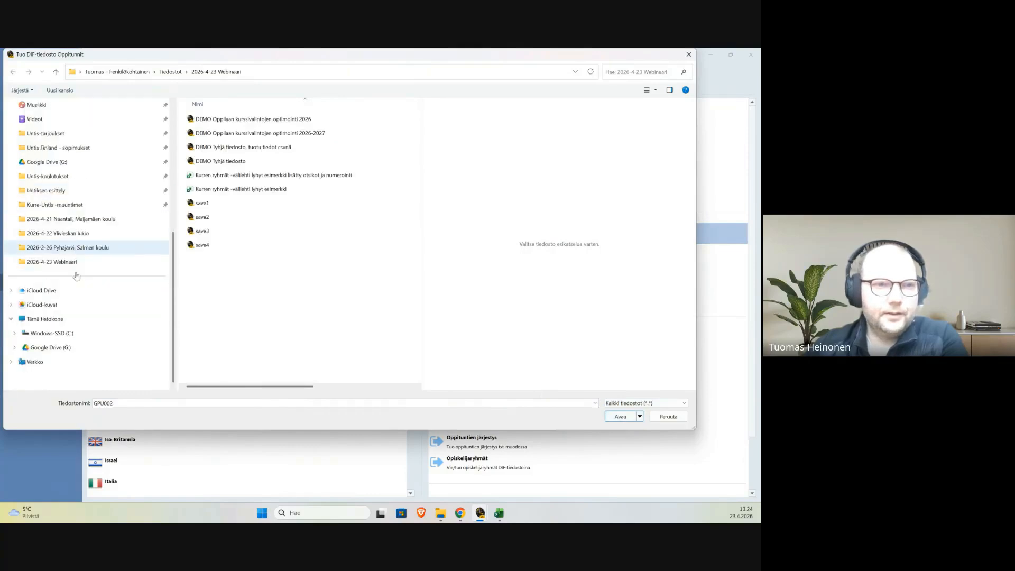
{"action": "scroll", "coordinate": [77, 276], "scroll_direction": "up", "scroll_amount": 3}
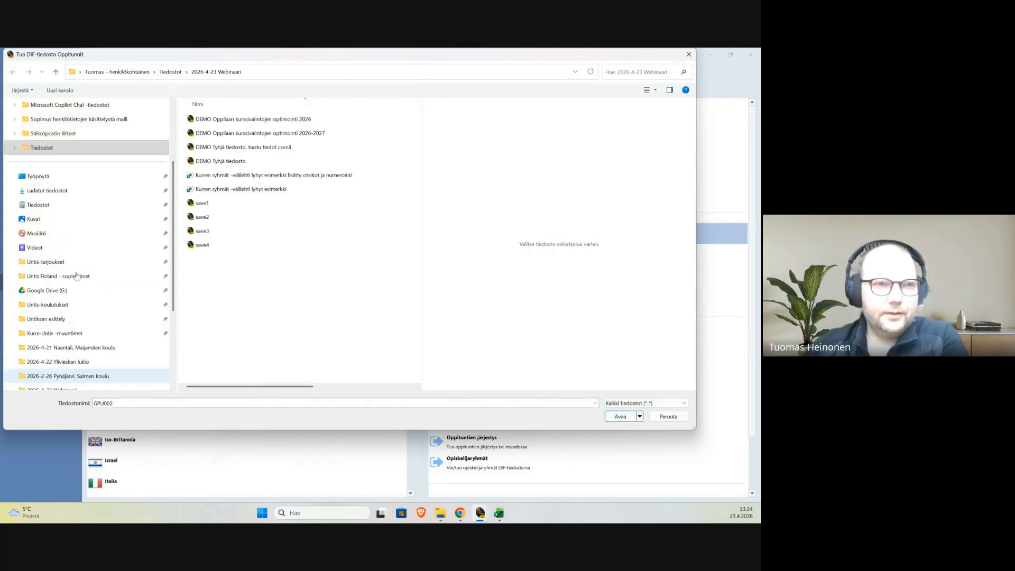
{"action": "left_click", "coordinate": [62, 194]}
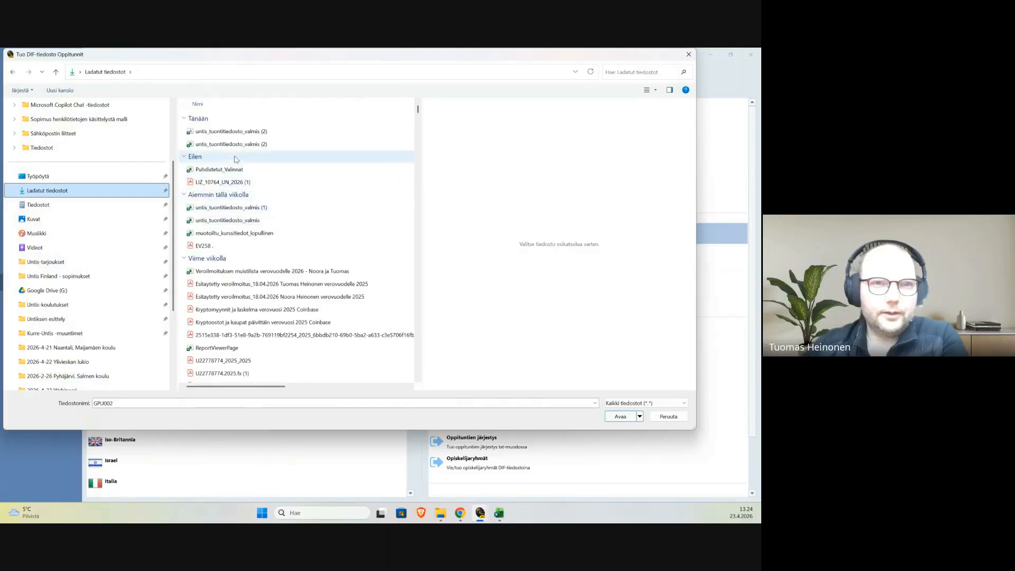
{"action": "left_click", "coordinate": [219, 133]}
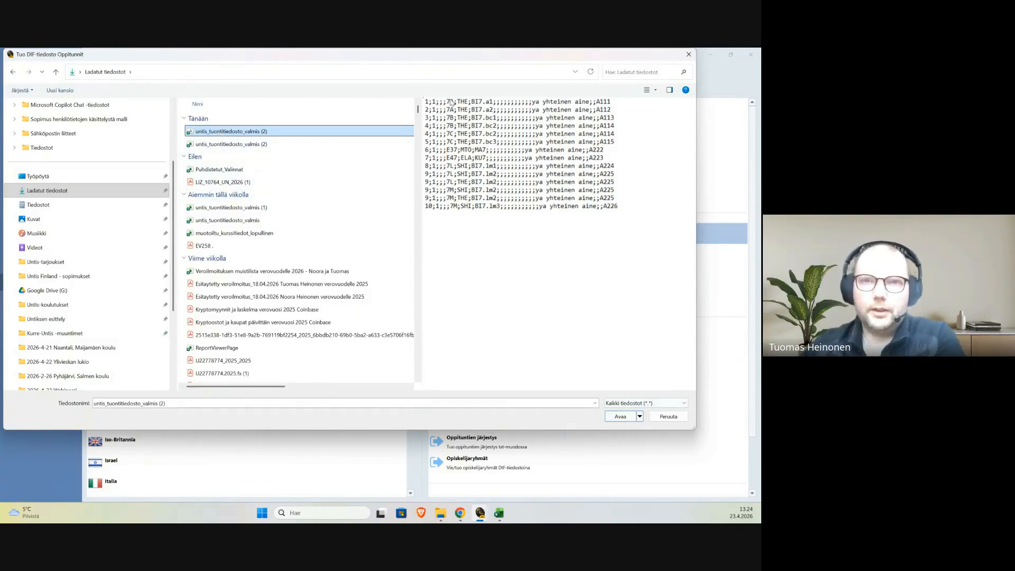
{"action": "left_click", "coordinate": [622, 417]}
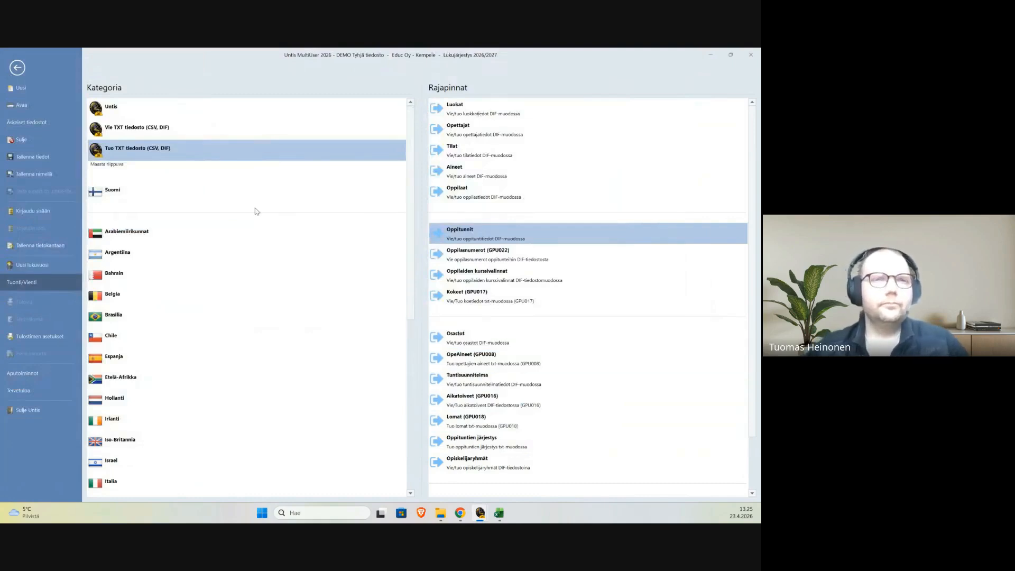
{"action": "left_click", "coordinate": [17, 68]}
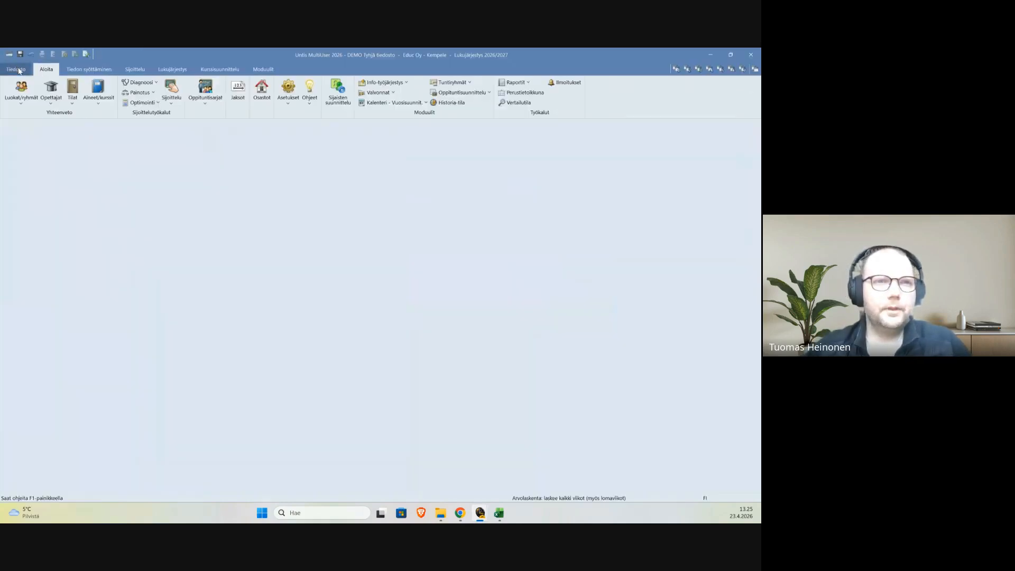
Check the imported classes and teachers in their master data lists, closing each list after viewing.
{"action": "left_click", "coordinate": [22, 105]}
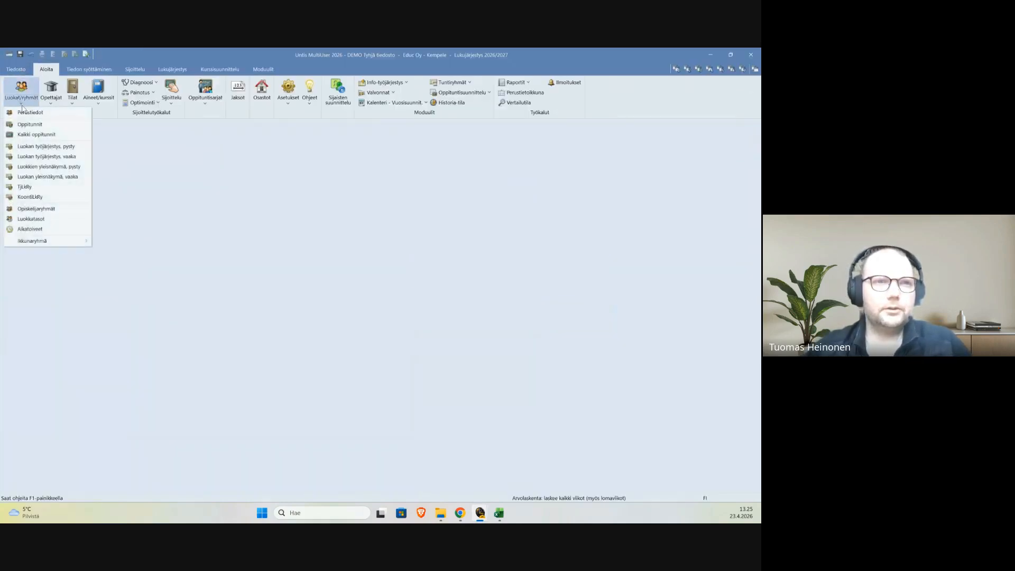
{"action": "left_click", "coordinate": [25, 112]}
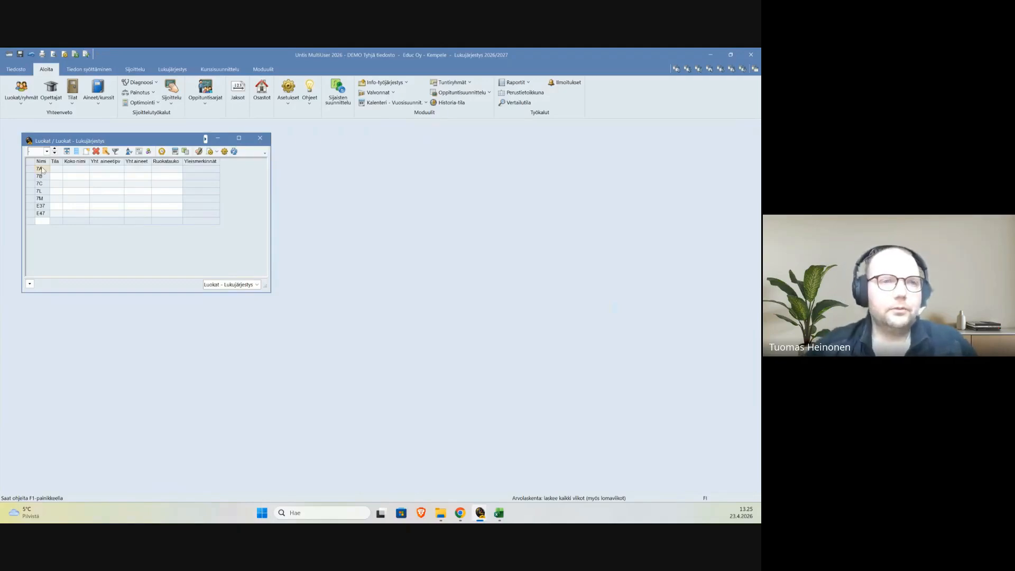
{"action": "left_click", "coordinate": [263, 141]}
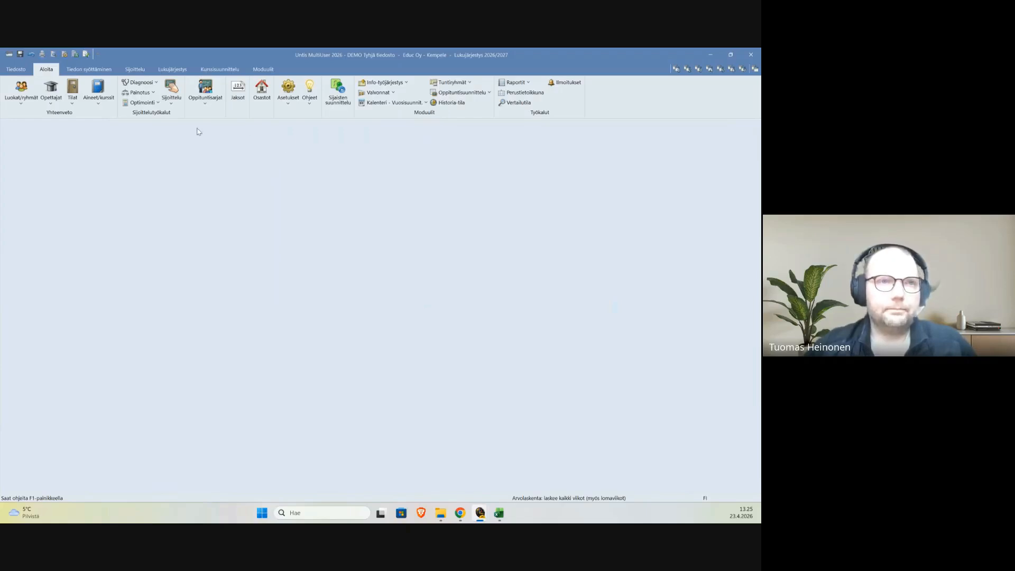
{"action": "left_click", "coordinate": [52, 103]}
{"action": "left_click", "coordinate": [61, 113]}
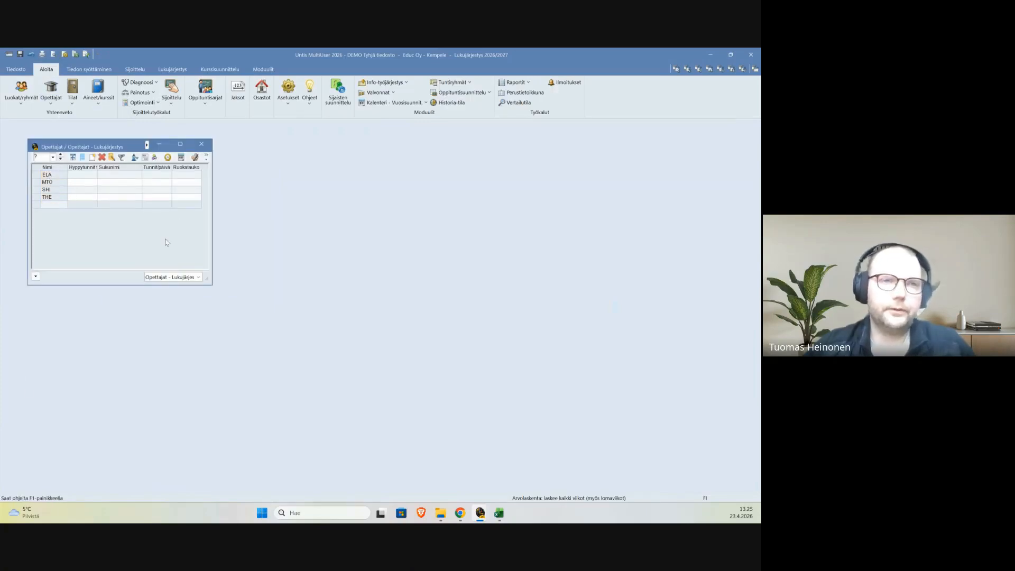
{"action": "left_click", "coordinate": [202, 145]}
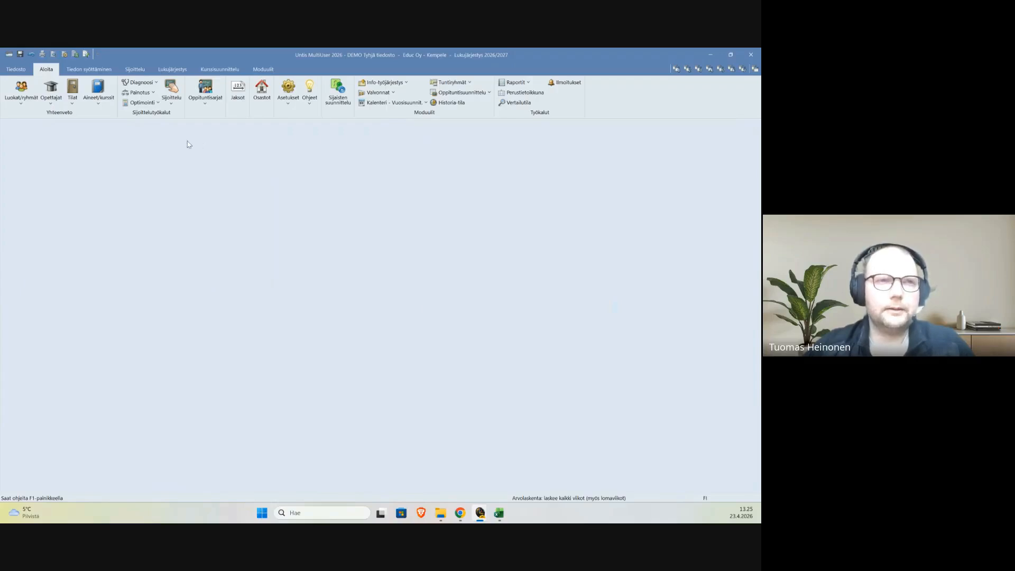
Check the imported rooms and subjects in their master data lists, enlarging each window to show all rows and closing it after viewing.
{"action": "left_click", "coordinate": [73, 103]}
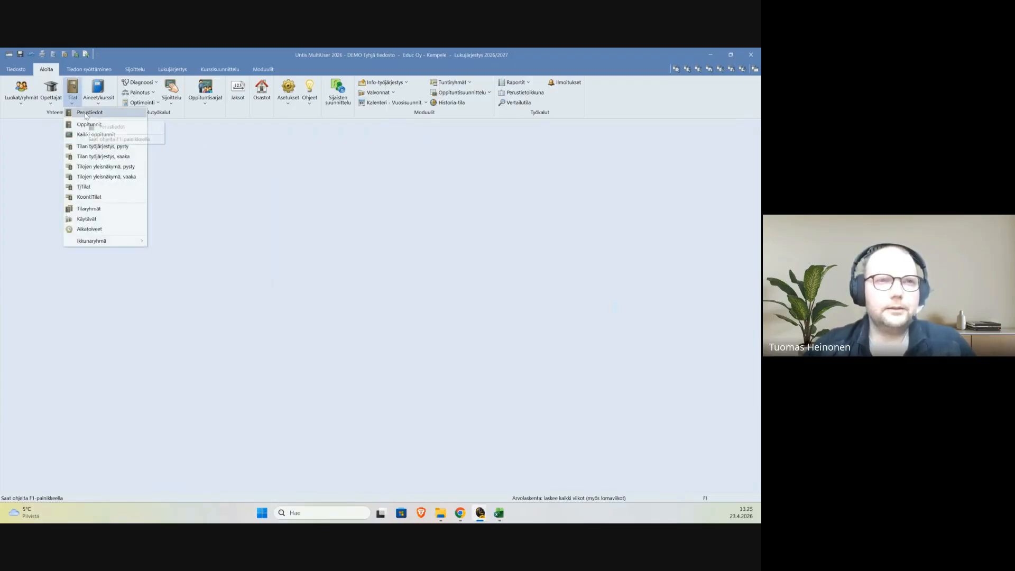
{"action": "left_click", "coordinate": [84, 112]}
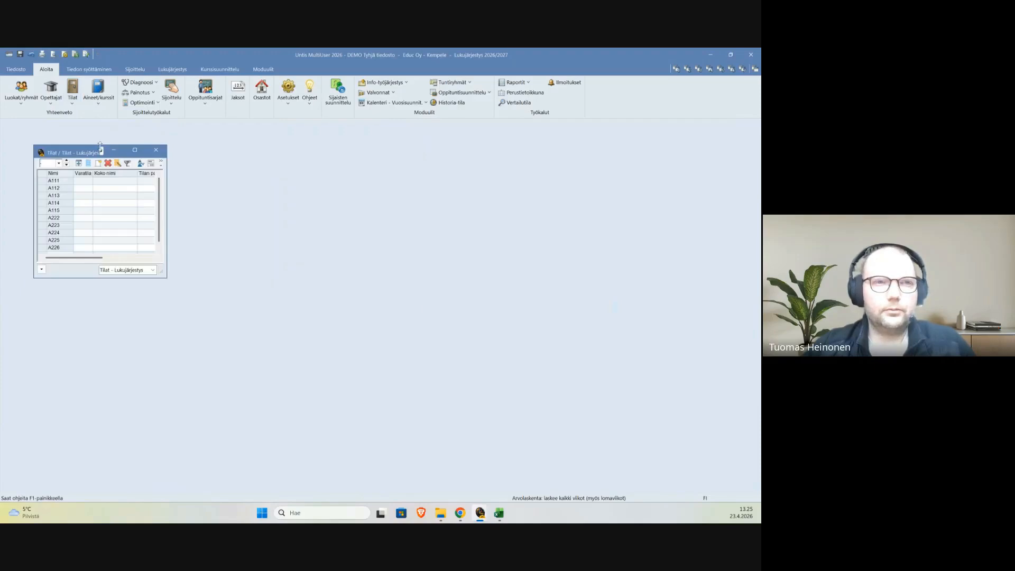
{"action": "left_click_drag", "start_coordinate": [166, 278], "coordinate": [222, 382]}
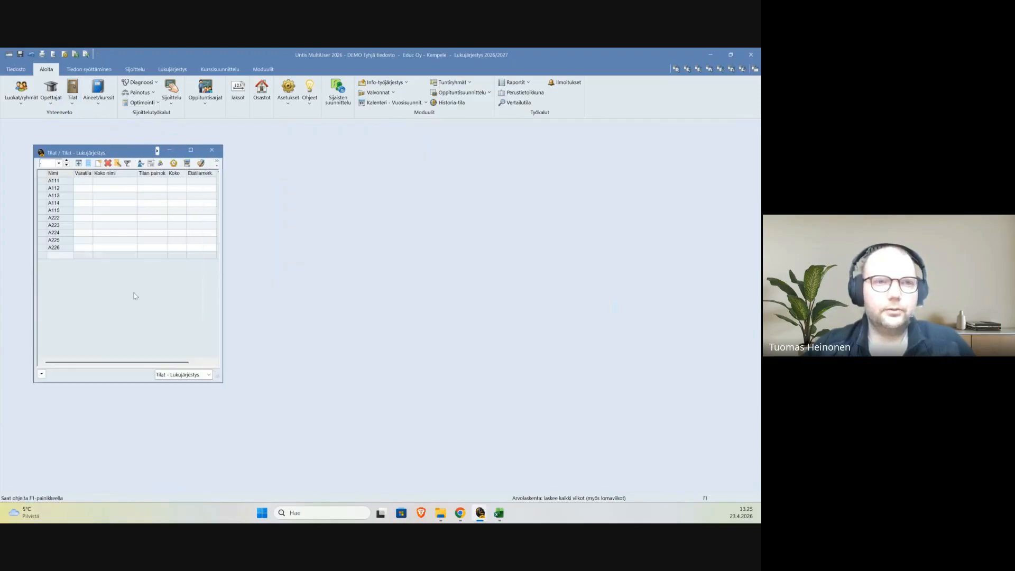
{"action": "left_click", "coordinate": [212, 150]}
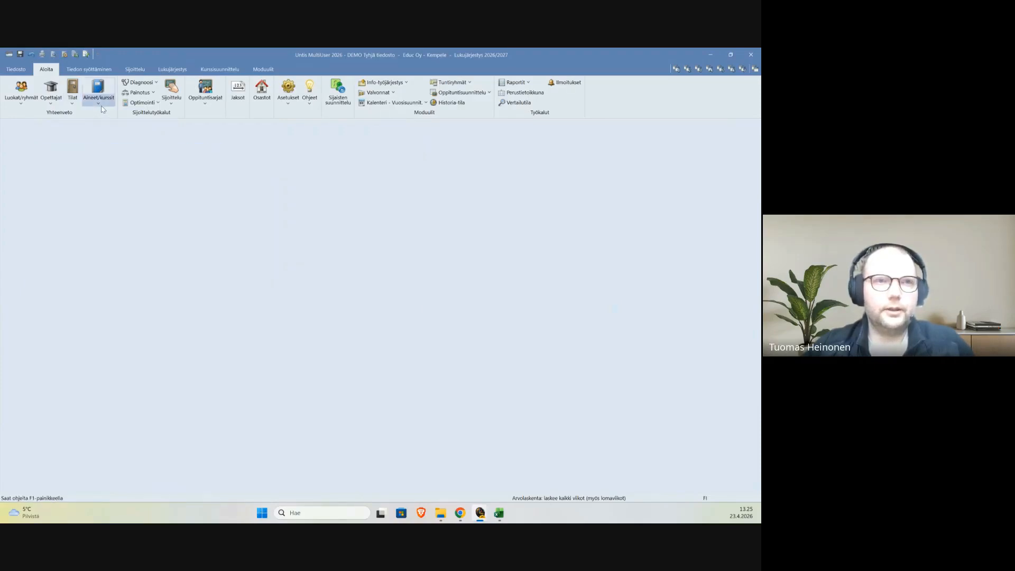
{"action": "left_click", "coordinate": [103, 110]}
{"action": "left_click", "coordinate": [105, 115]}
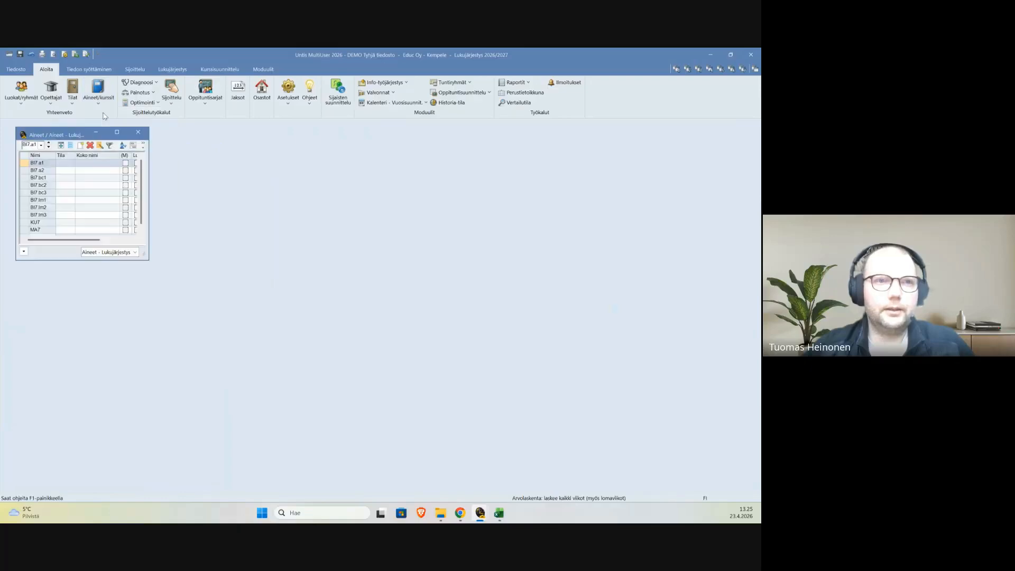
{"action": "left_click_drag", "start_coordinate": [149, 256], "coordinate": [228, 354]}
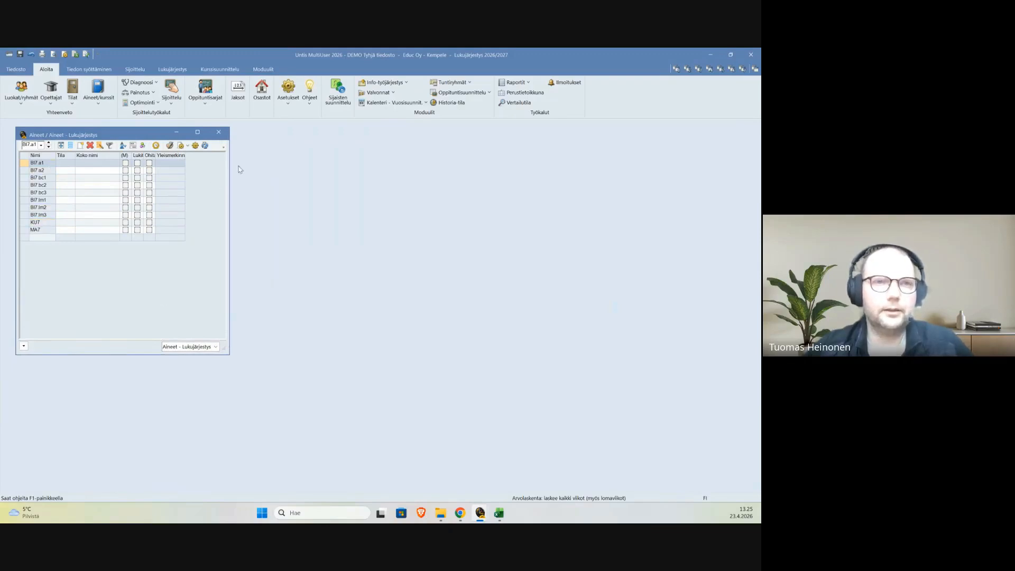
{"action": "left_click", "coordinate": [218, 132]}
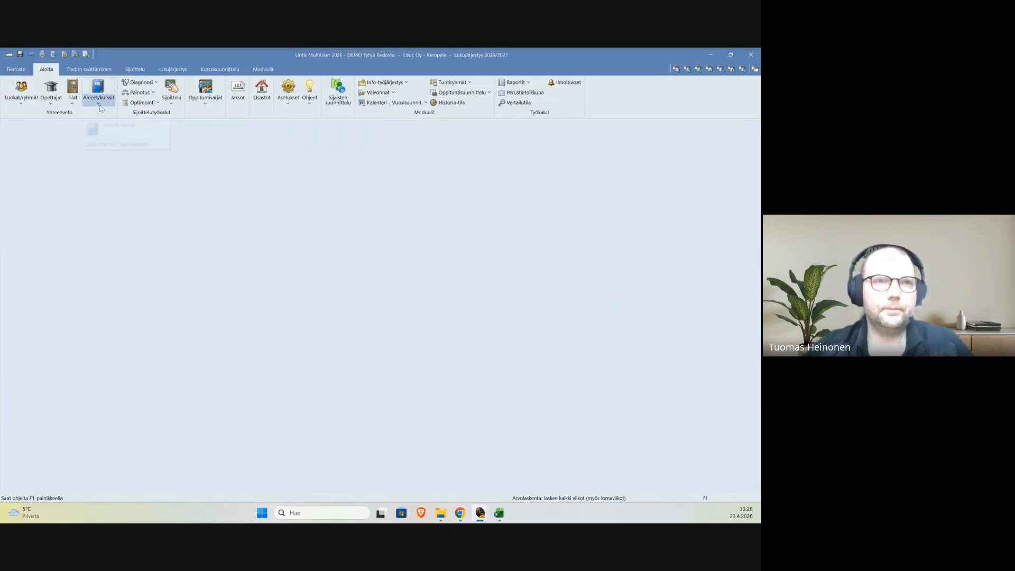
Examine the class and teacher couplings of lessons 9 and 4 in an enlarged list of all lessons, expanding the rows of lesson 9.
{"action": "left_click", "coordinate": [99, 104]}
{"action": "left_click", "coordinate": [112, 134]}
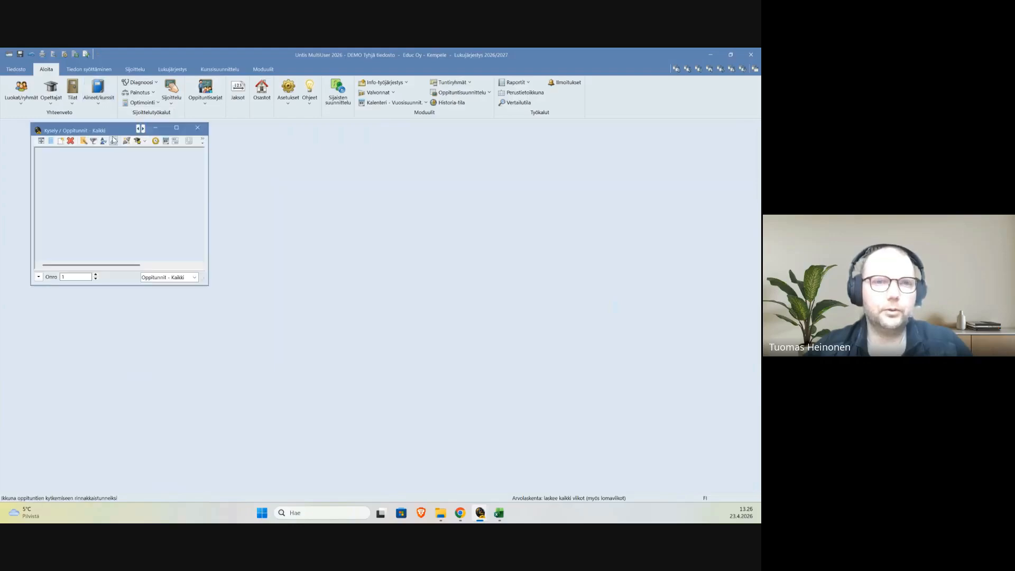
{"action": "left_click_drag", "start_coordinate": [207, 284], "coordinate": [634, 336]}
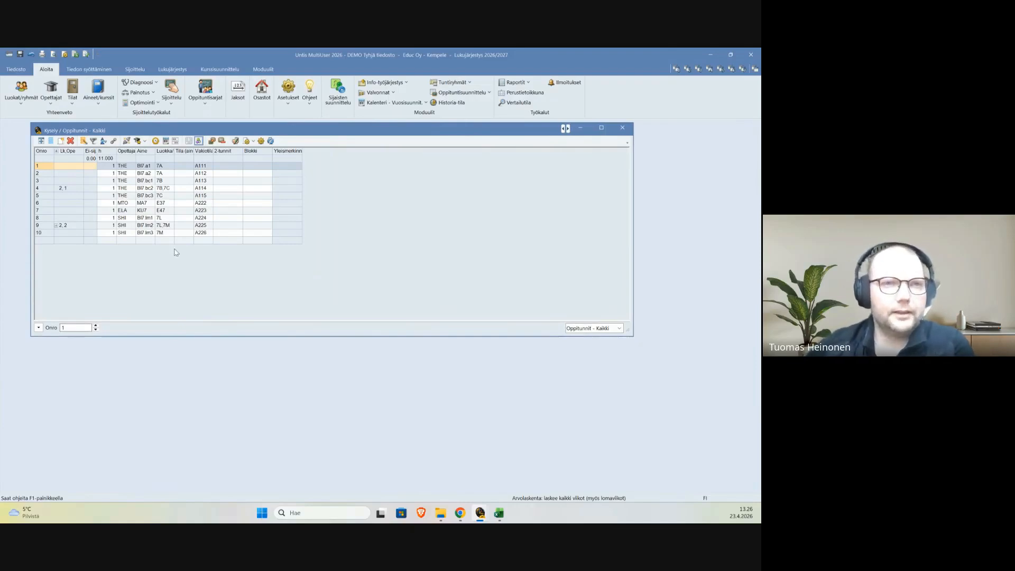
{"action": "left_click", "coordinate": [75, 234]}
{"action": "left_click", "coordinate": [58, 228]}
{"action": "left_click", "coordinate": [57, 227]}
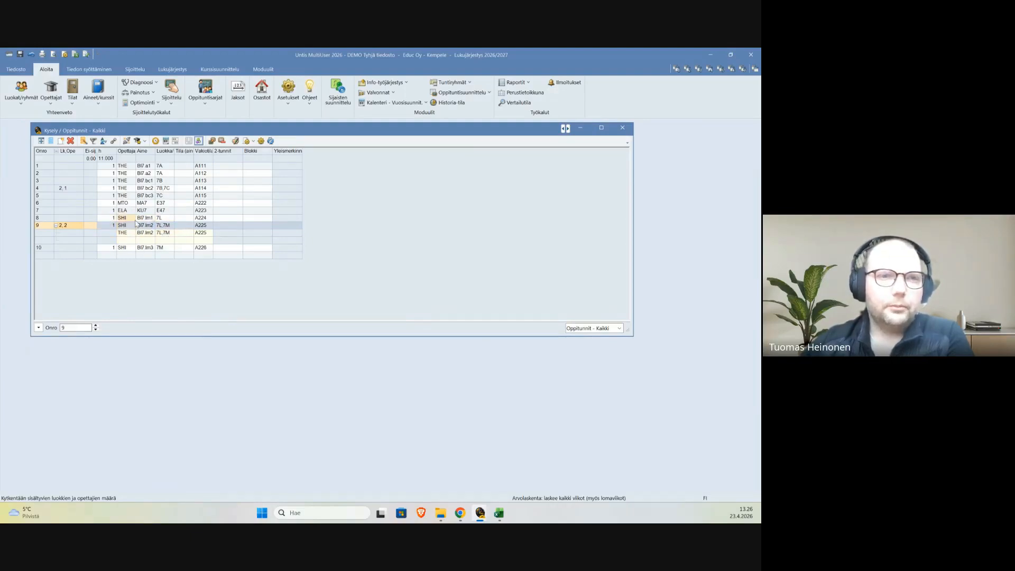
{"action": "left_click", "coordinate": [41, 189]}
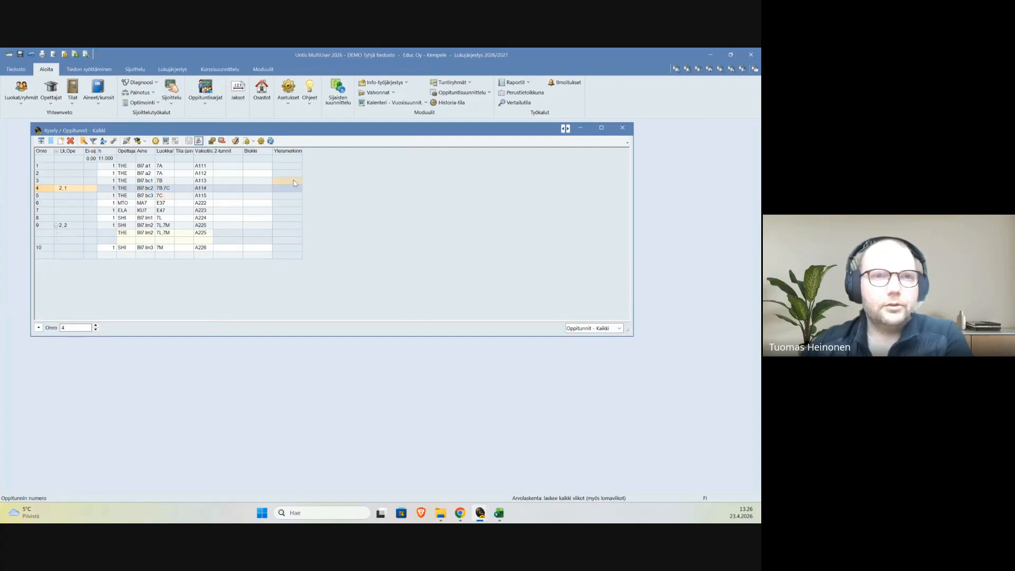
Add the Teksti field to the list of all lessons, fit its column width to the content, and close the list.
{"action": "right_click", "coordinate": [344, 175]}
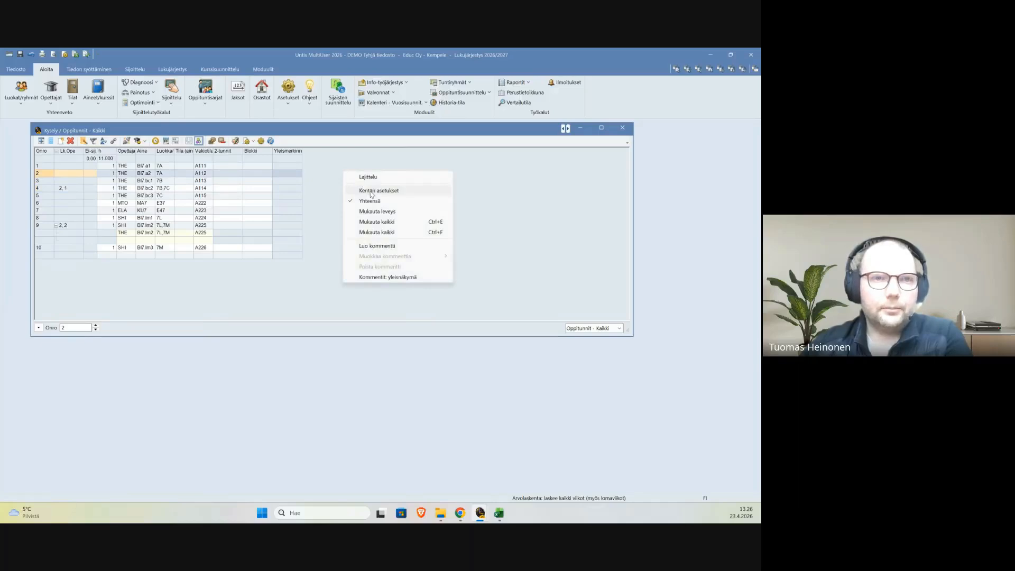
{"action": "left_click", "coordinate": [372, 191]}
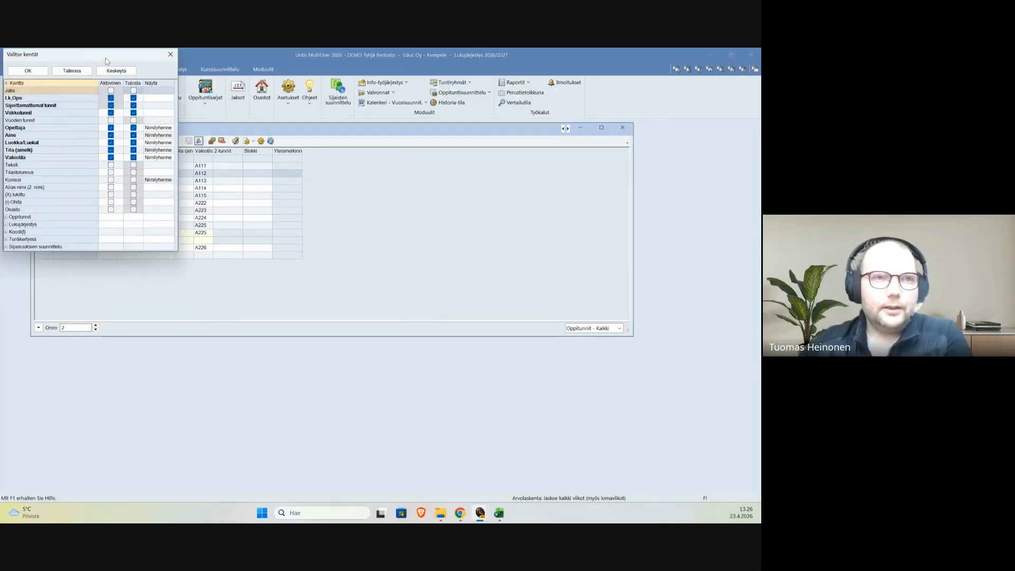
{"action": "left_click_drag", "start_coordinate": [106, 61], "coordinate": [303, 136]}
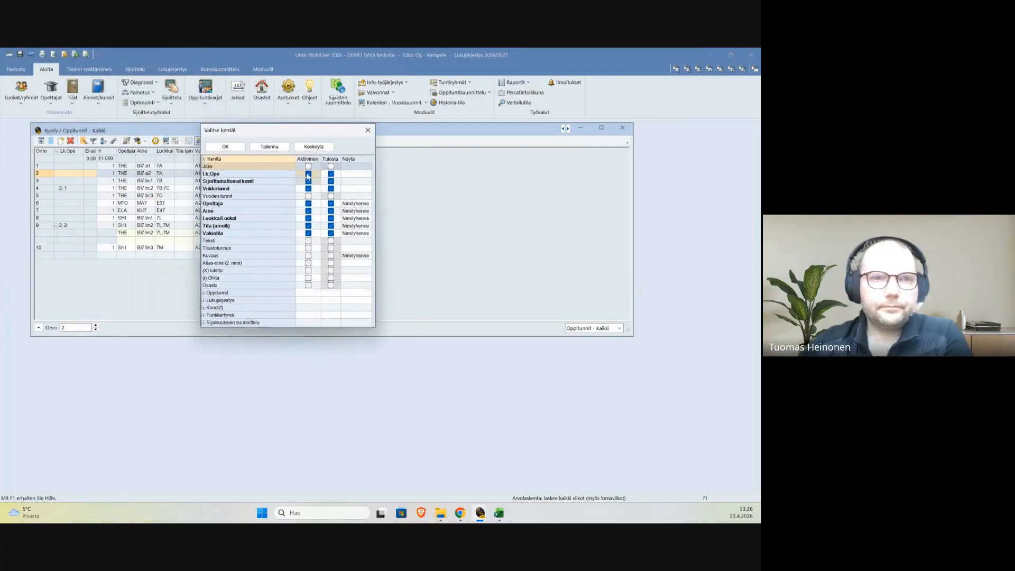
{"action": "left_click", "coordinate": [308, 241]}
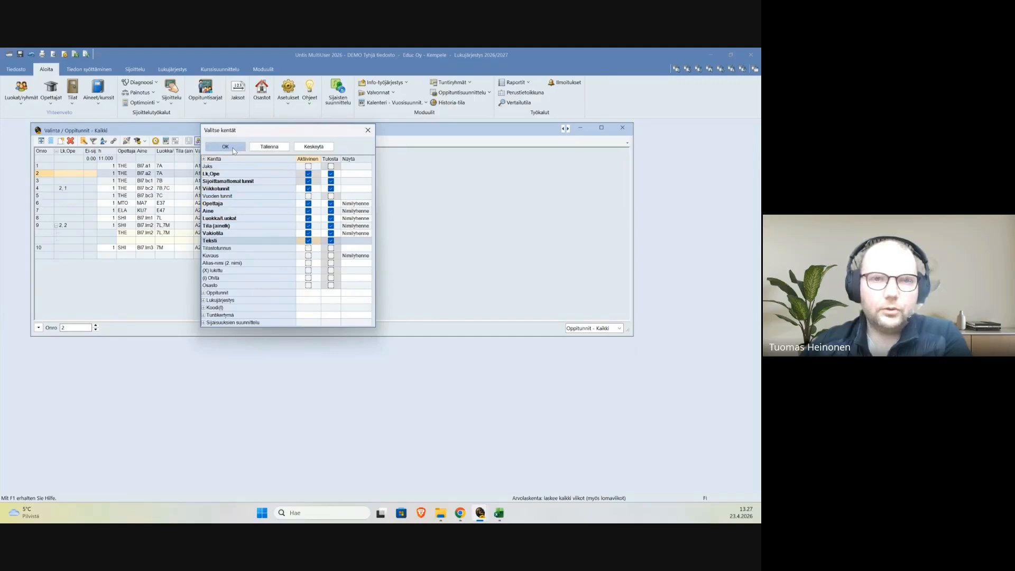
{"action": "left_click", "coordinate": [233, 149]}
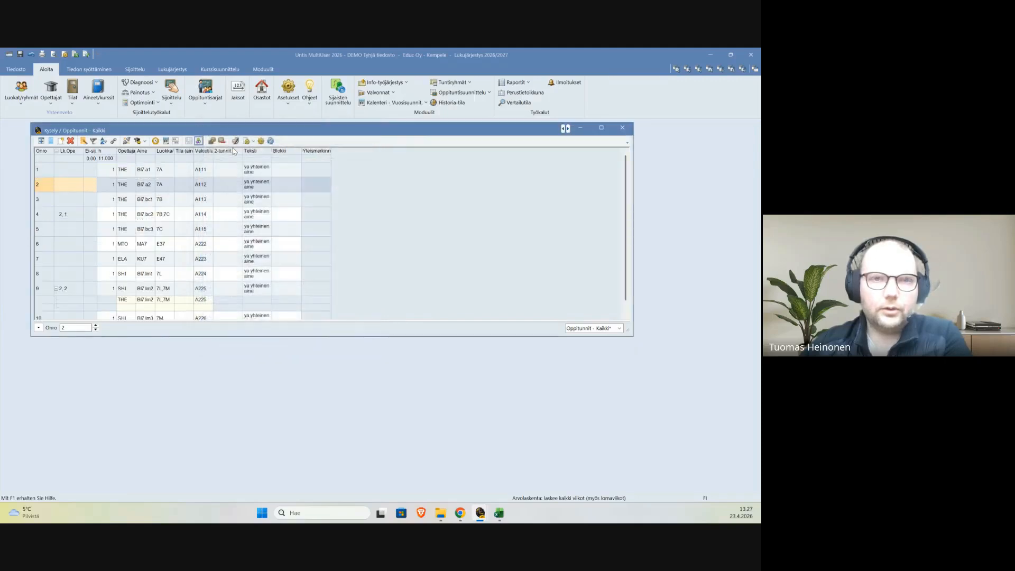
{"action": "double_click", "coordinate": [271, 152]}
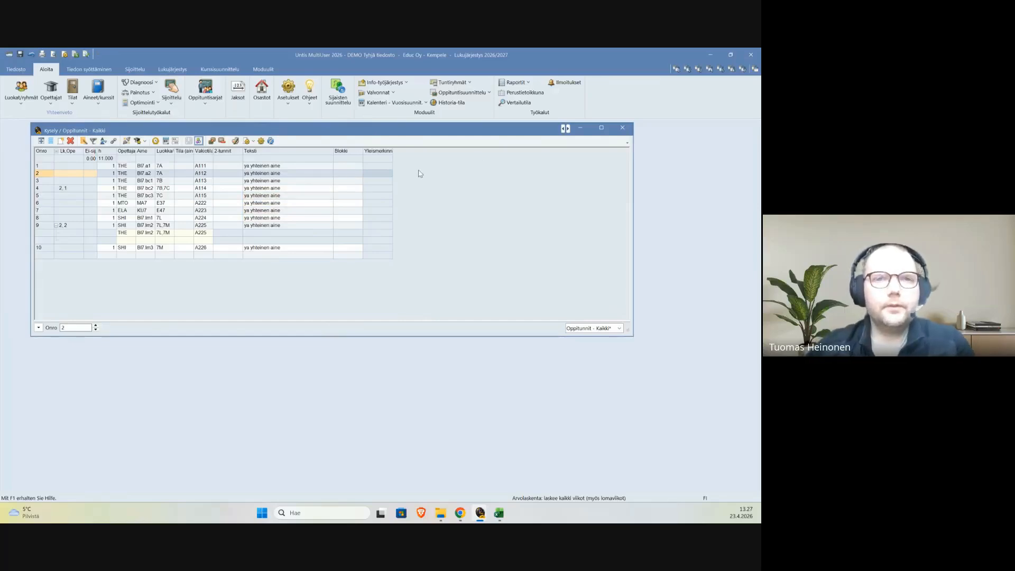
{"action": "left_click", "coordinate": [623, 129]}
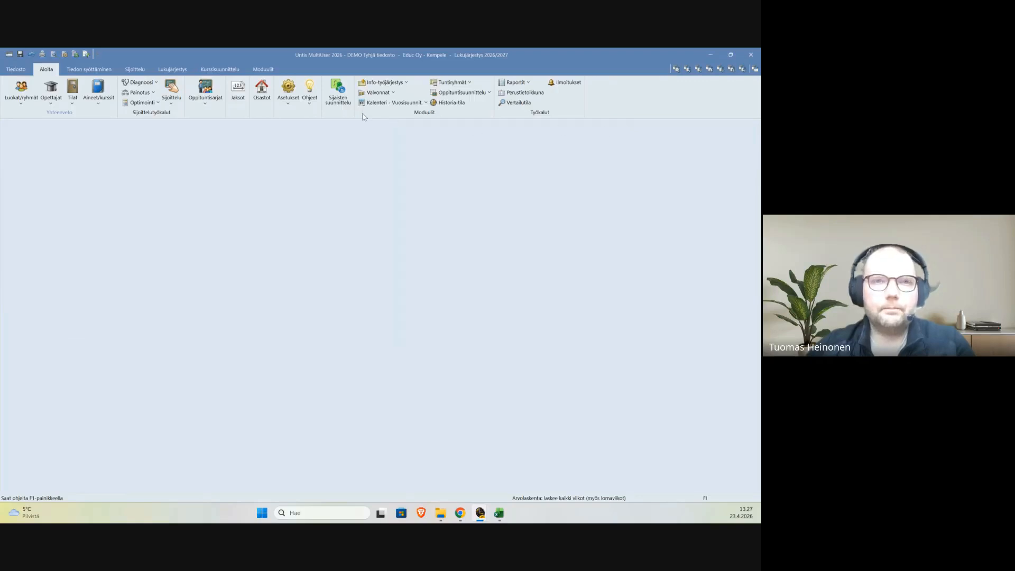